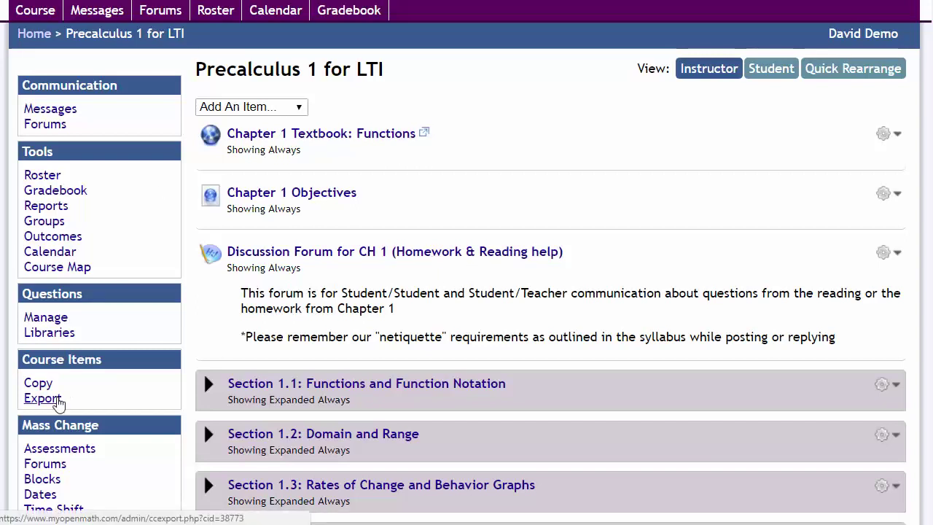
# - Export the entire Precalculus 1 for LTI course for Moodle and download the export cartridge
pyautogui.click(42, 398)
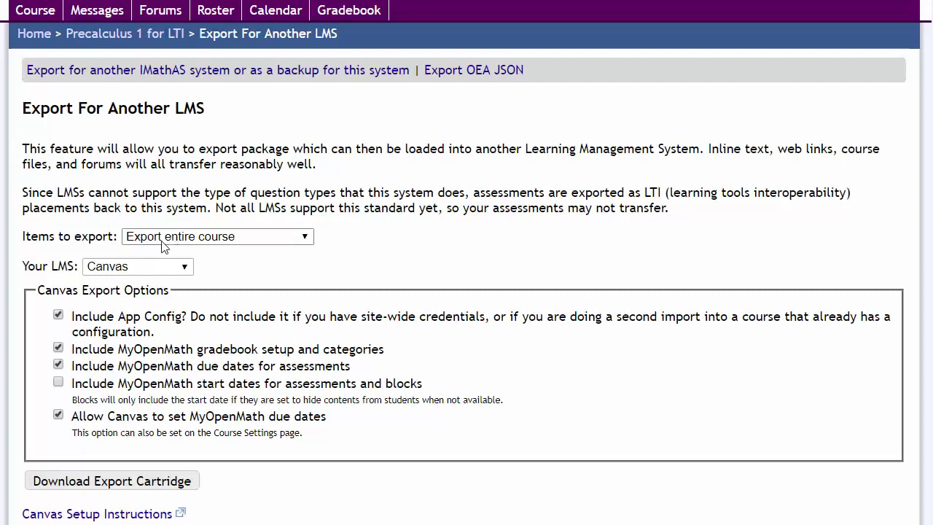
pyautogui.click(96, 266)
pyautogui.click(107, 329)
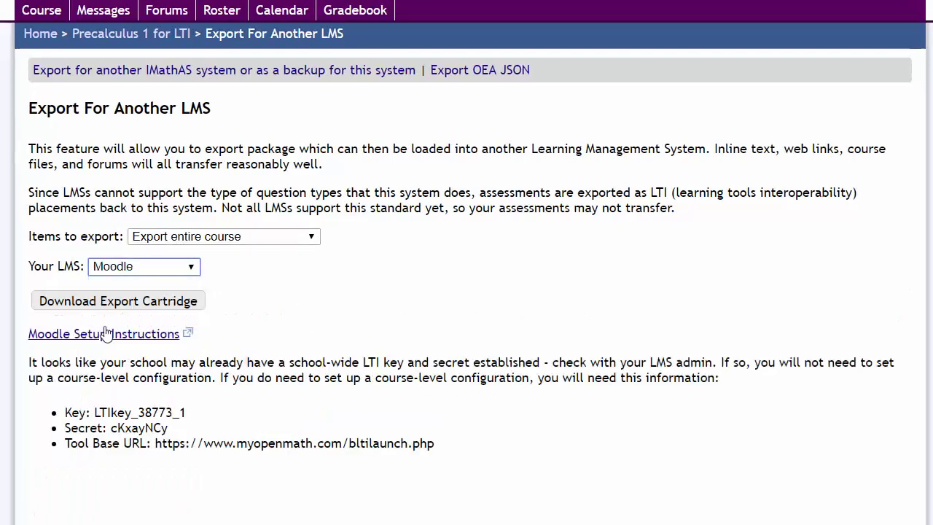
pyautogui.click(162, 312)
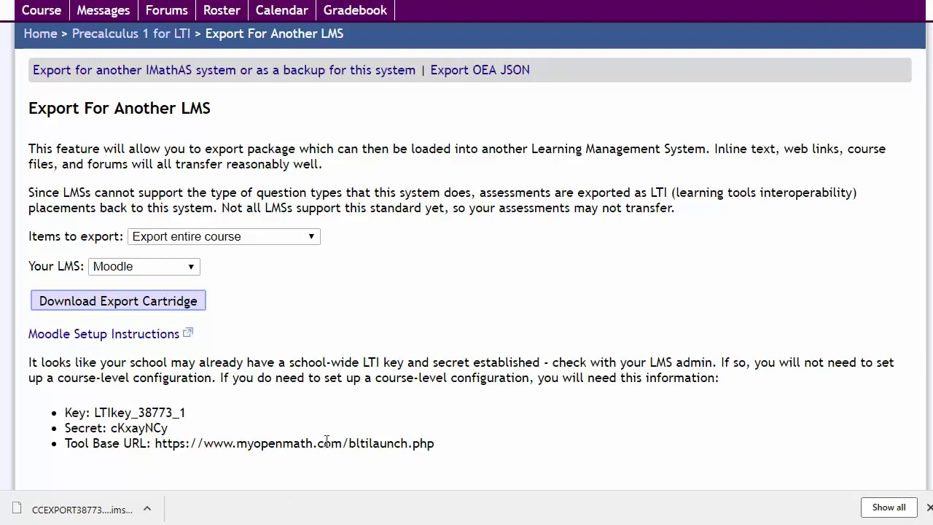
# - Read the Moodle setup instructions for importing the cartridge, and close the help page
pyautogui.click(149, 341)
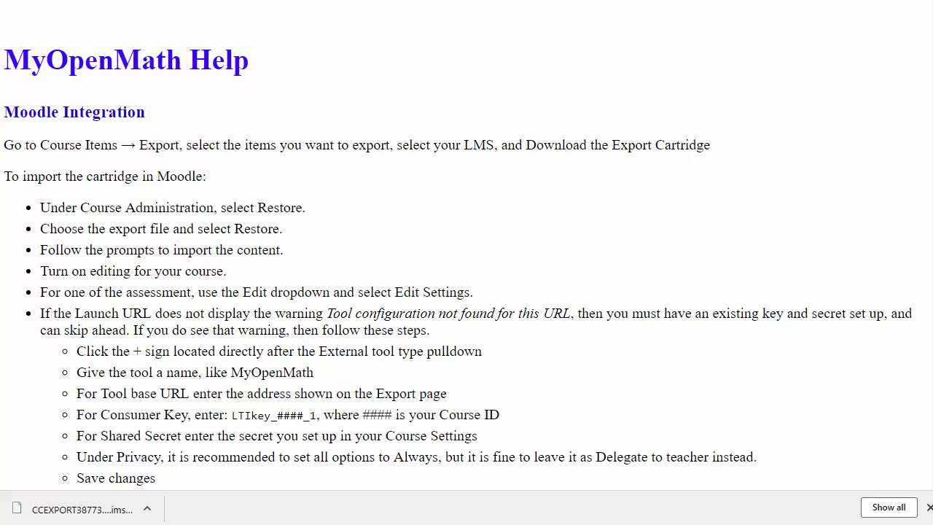
pyautogui.hotkey('ctrl', 'w')
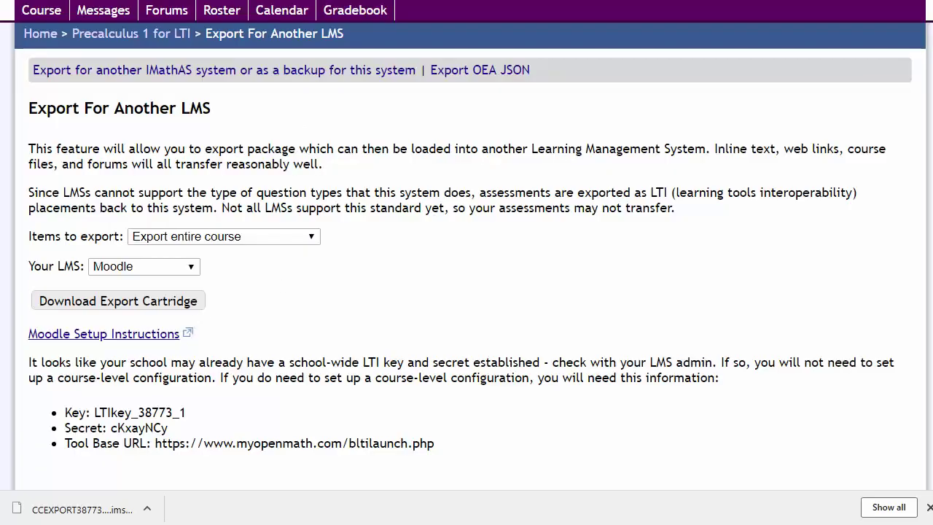
# - Switch to the LTI Demo course in Moodle and open its course restore page
pyautogui.hotkey('ctrl', 'Tab')
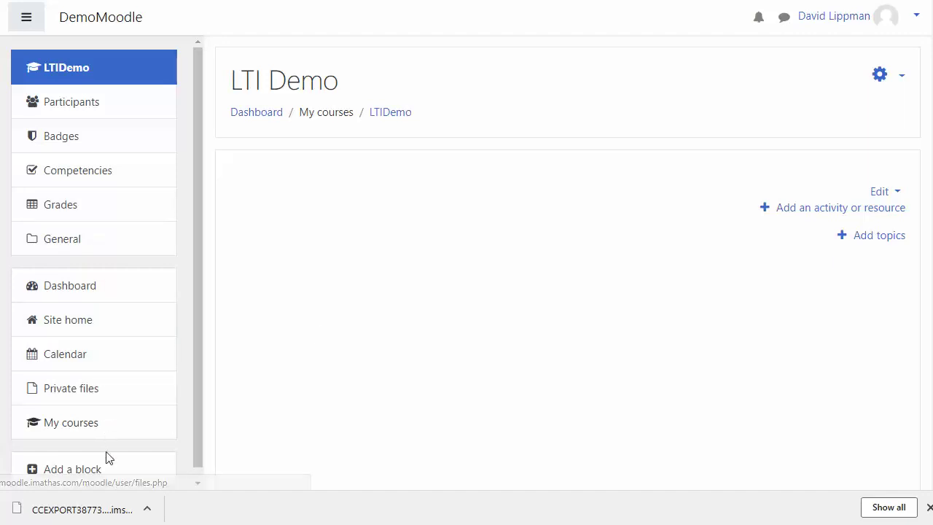
pyautogui.click(901, 81)
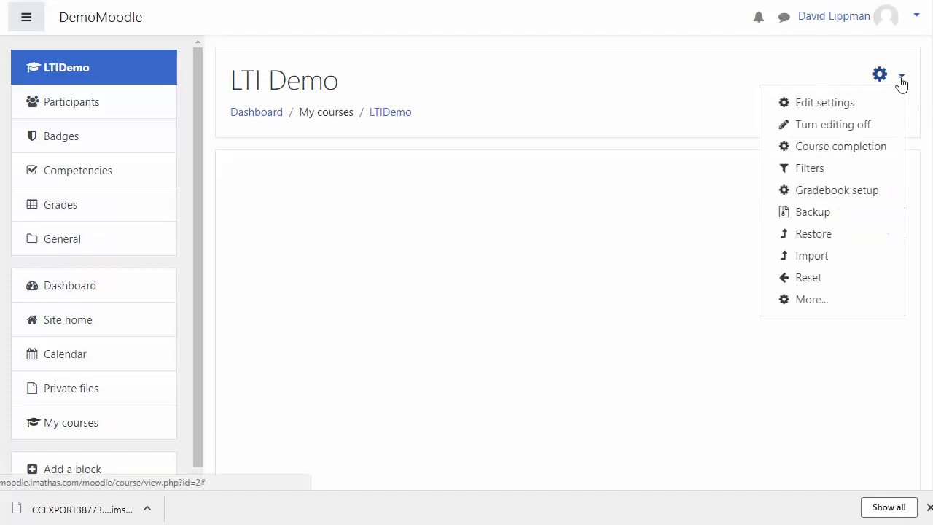
pyautogui.click(811, 239)
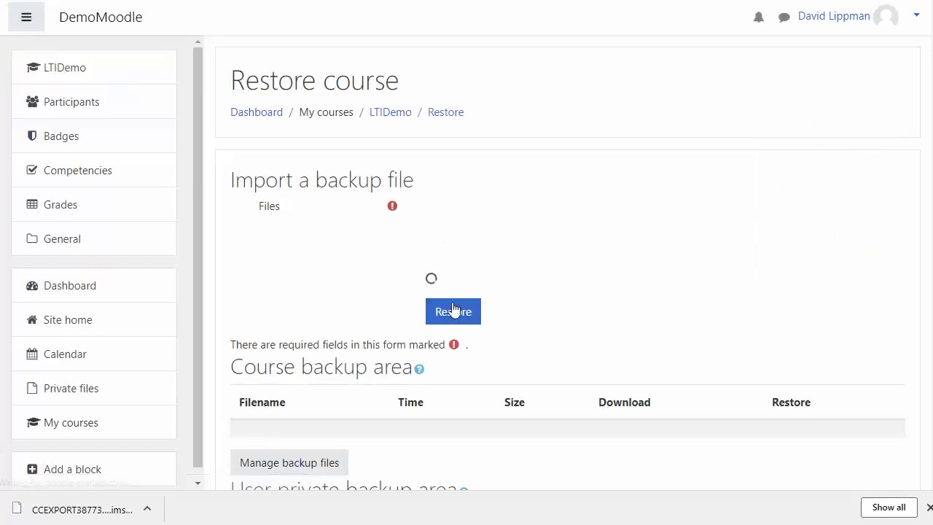
# - Upload the cartridge file CCEXPORT38773 (1).imscc as the backup file and start restoring it
pyautogui.click(460, 217)
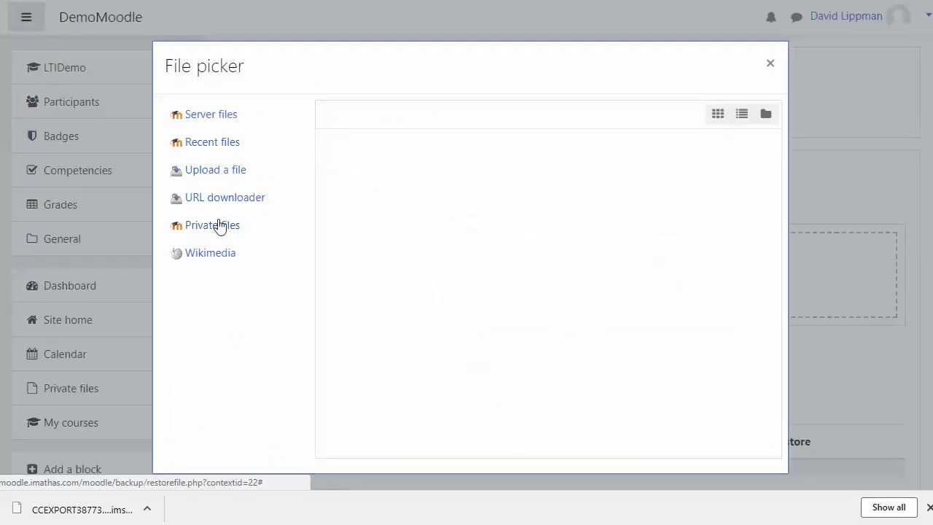
pyautogui.click(225, 173)
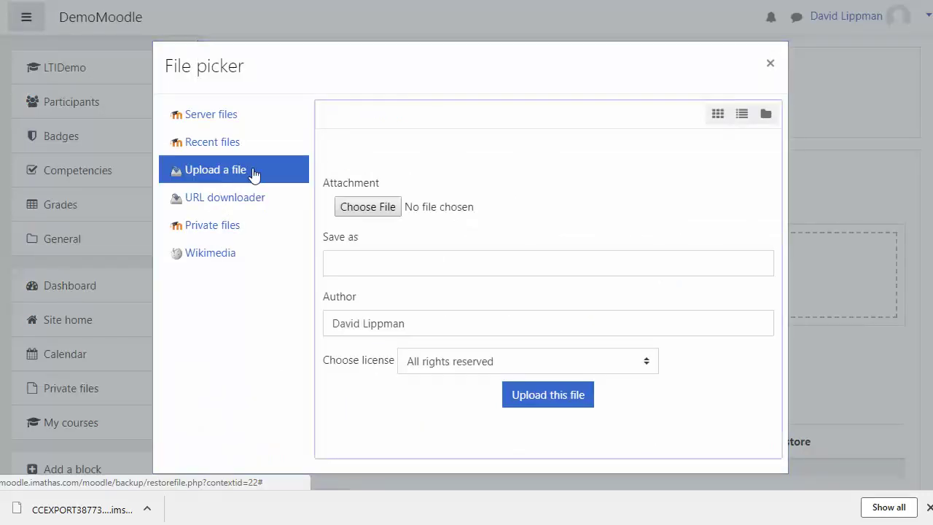
pyautogui.click(359, 207)
pyautogui.doubleClick(211, 64)
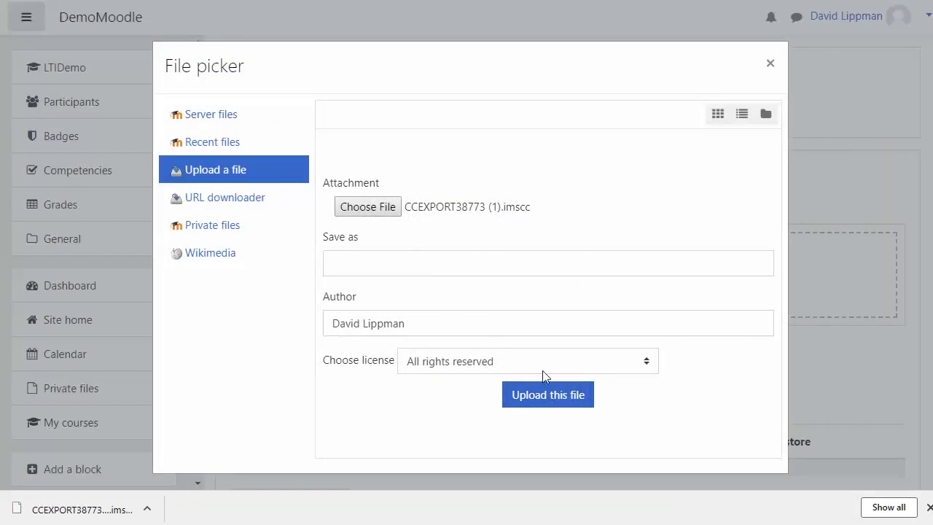
pyautogui.click(557, 403)
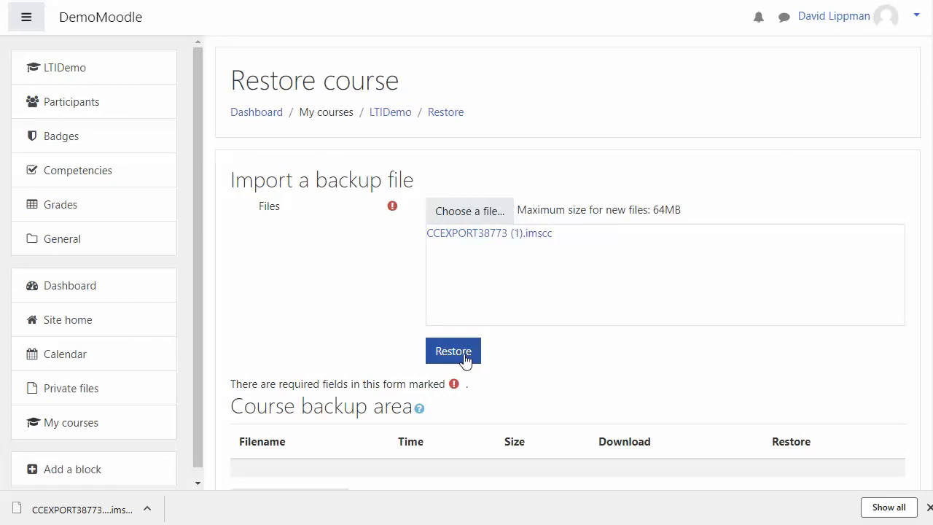
pyautogui.click(464, 362)
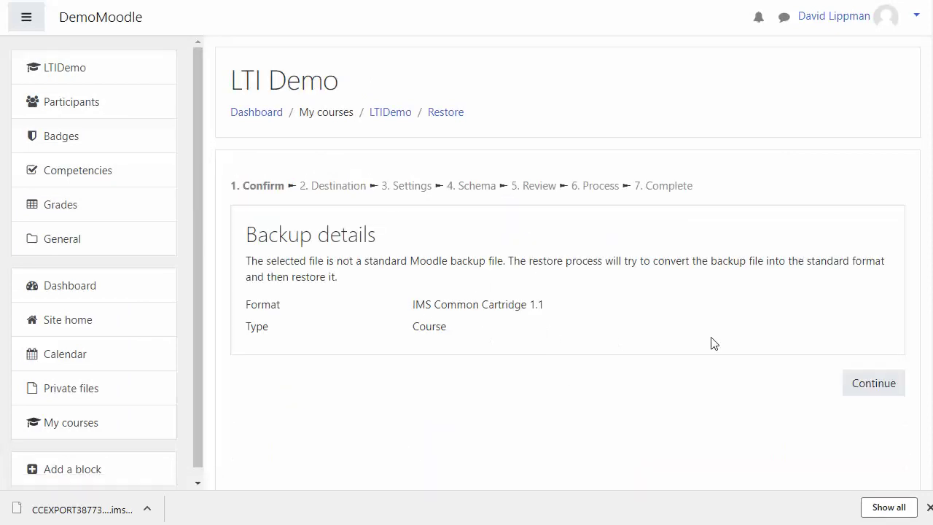
# - Accept the backup details, merge the backup course into this course, and accept the default restore settings
pyautogui.click(882, 386)
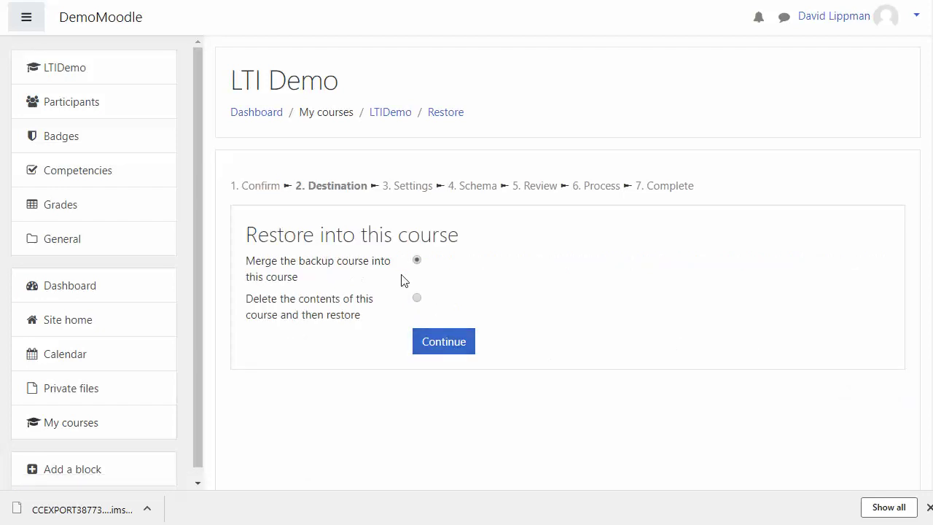
pyautogui.click(442, 349)
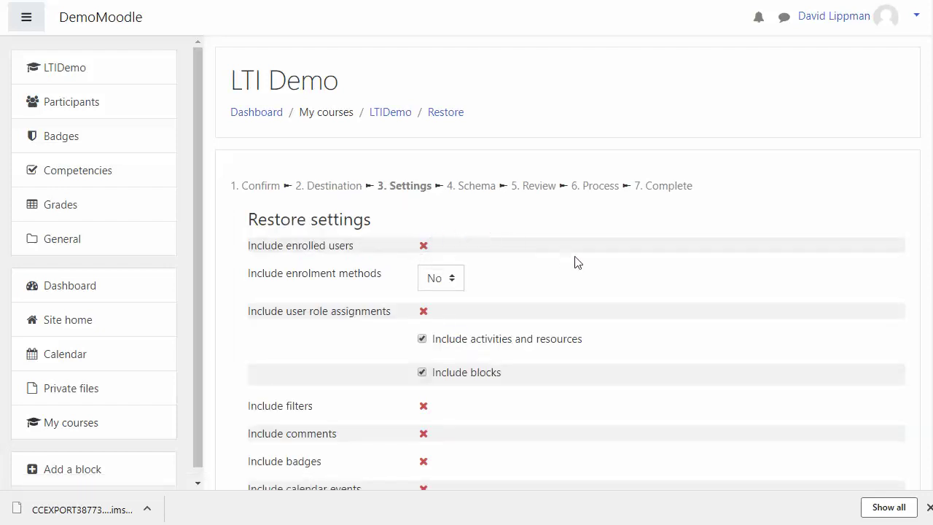
pyautogui.scroll(-4, 597, 259)
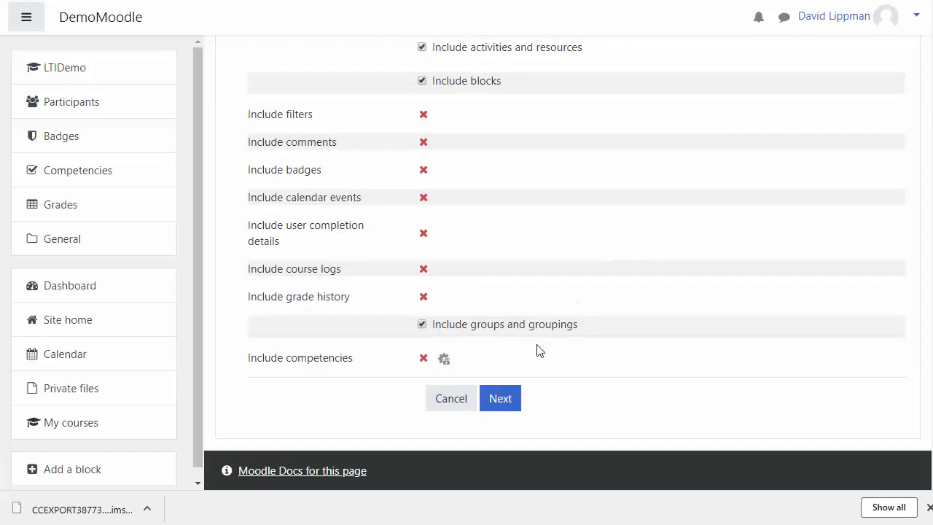
pyautogui.click(496, 399)
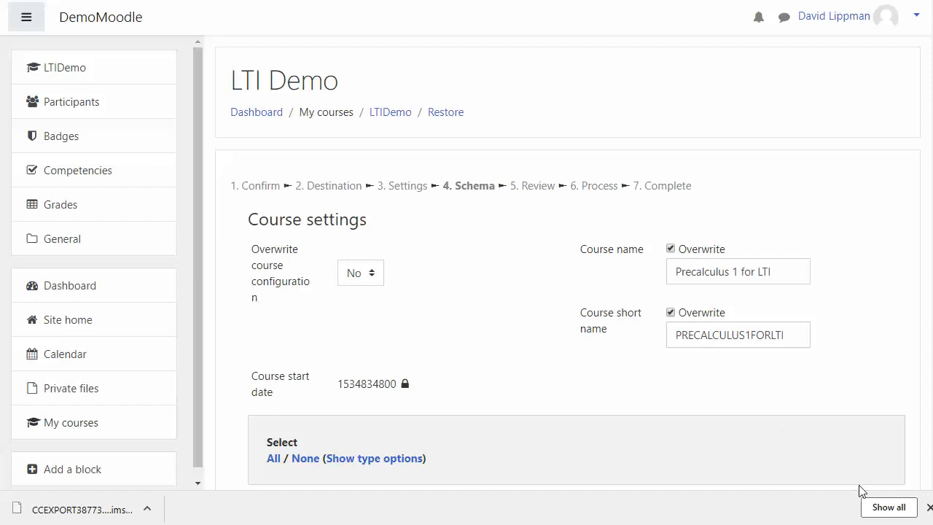
# - Check the restore schema, keep every section and activity included, and proceed to the review stage
pyautogui.scroll(-2, 806, 425)
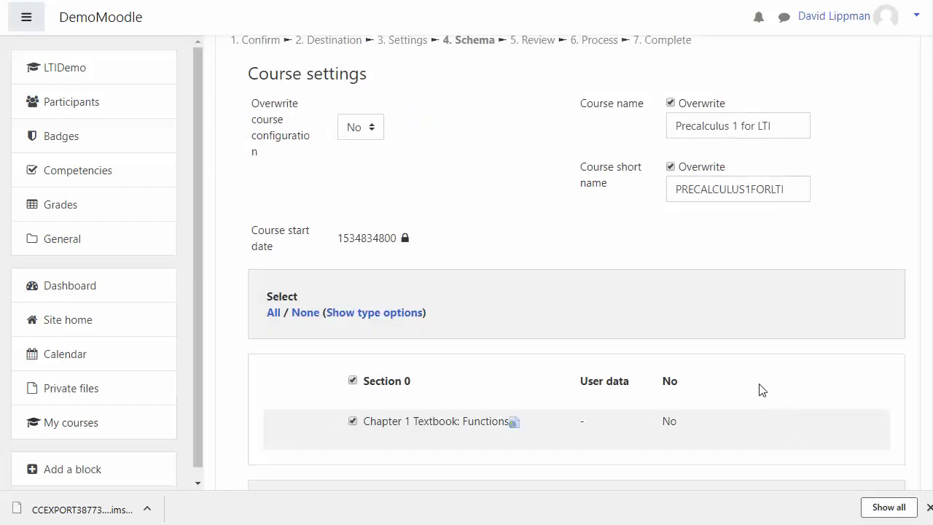
pyautogui.scroll(-1, 761, 389)
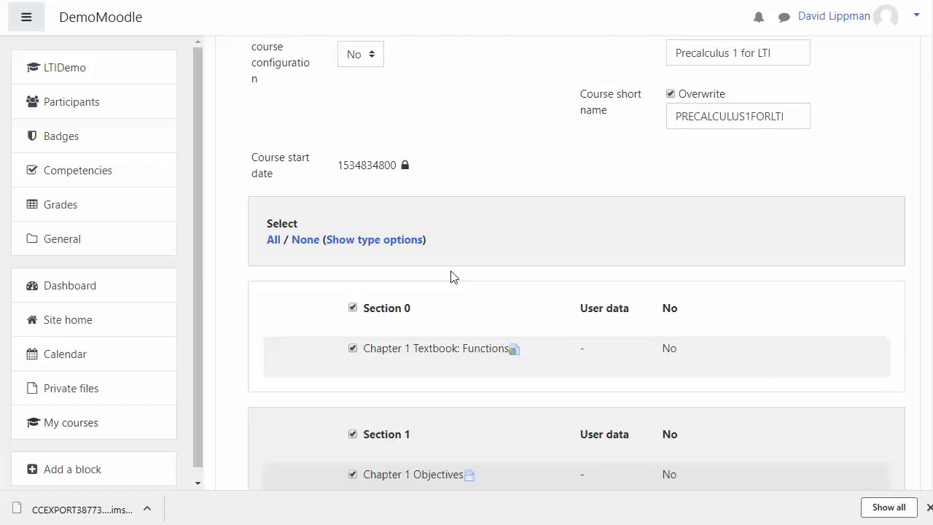
pyautogui.scroll(-3, 452, 277)
pyautogui.scroll(-4, 452, 277)
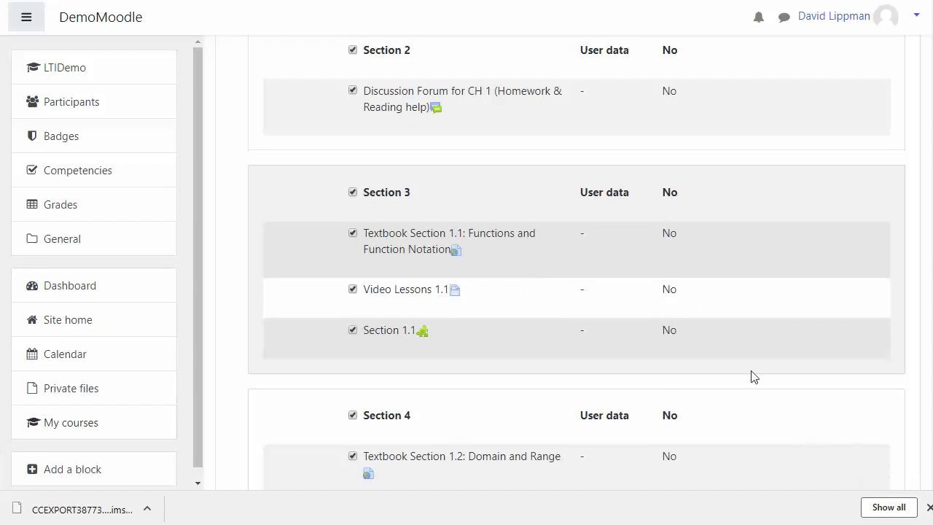
pyautogui.scroll(-6, 554, 304)
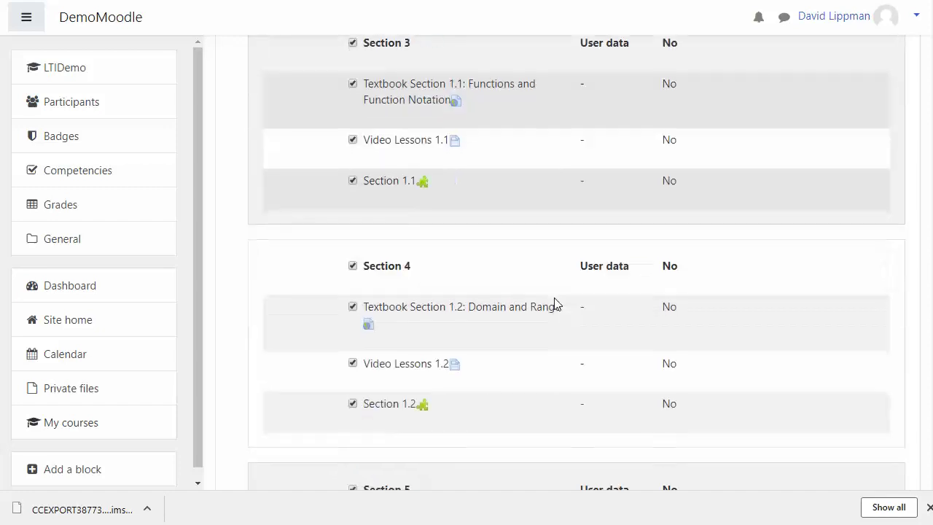
pyautogui.scroll(-15, 559, 302)
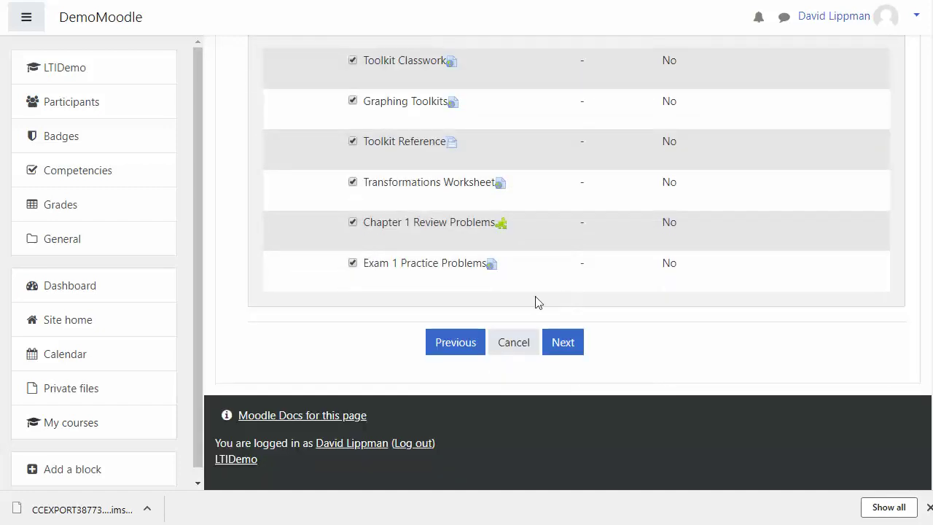
pyautogui.click(575, 352)
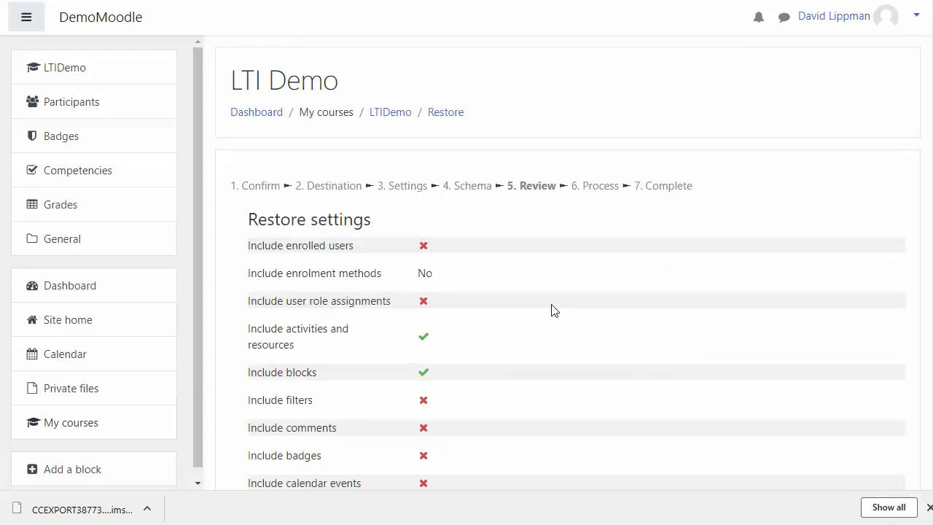
# - Review the restore settings, perform the restore, and continue to the restored course
pyautogui.scroll(-3, 554, 311)
pyautogui.scroll(-20, 588, 322)
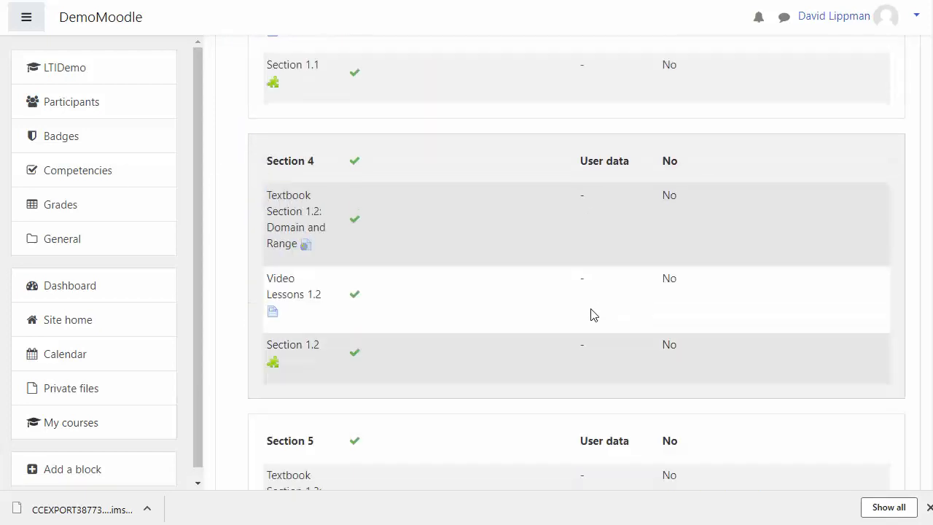
pyautogui.scroll(-10, 603, 293)
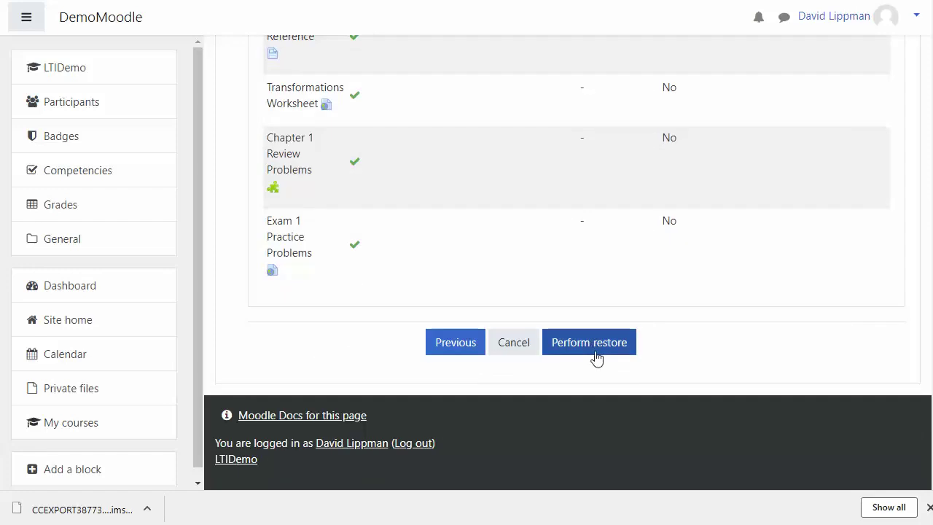
pyautogui.click(594, 350)
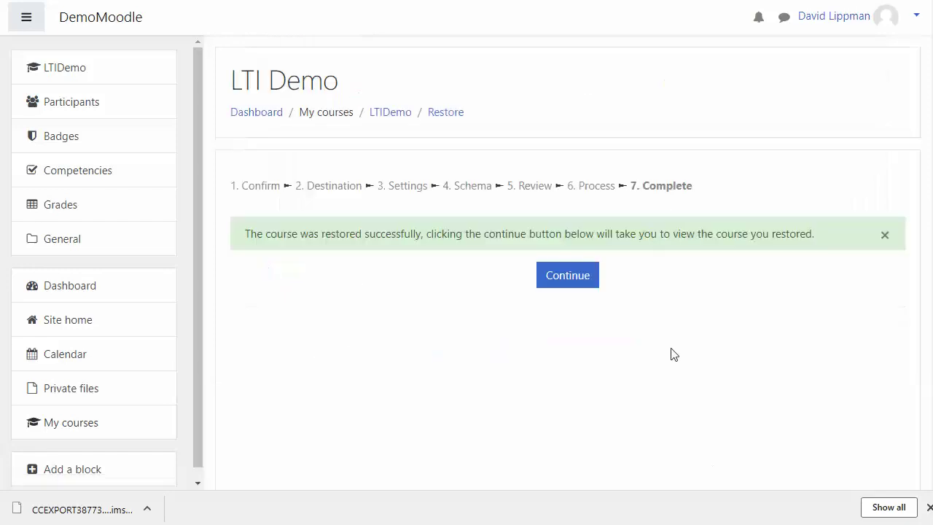
pyautogui.click(567, 277)
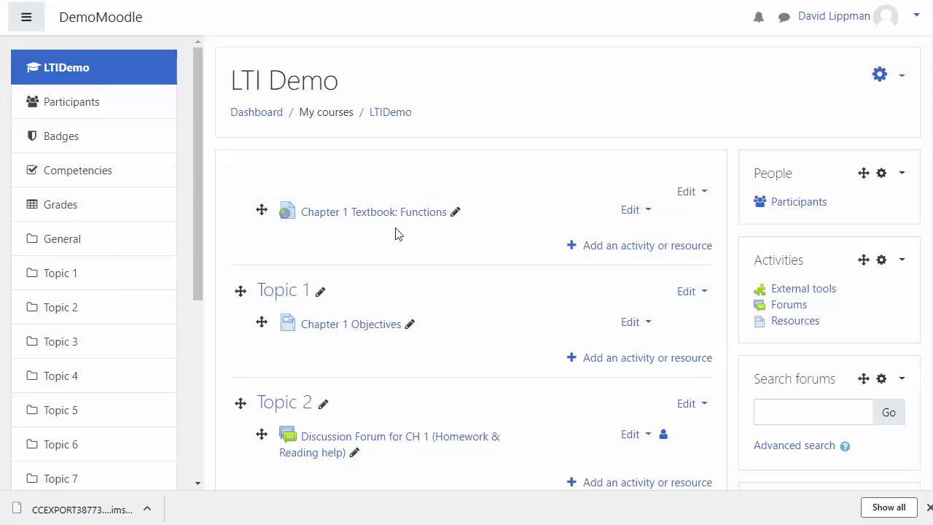
# - Look through the imported topics and open the settings of the Section 1.1 external tool in Topic 3
pyautogui.scroll(-2, 413, 212)
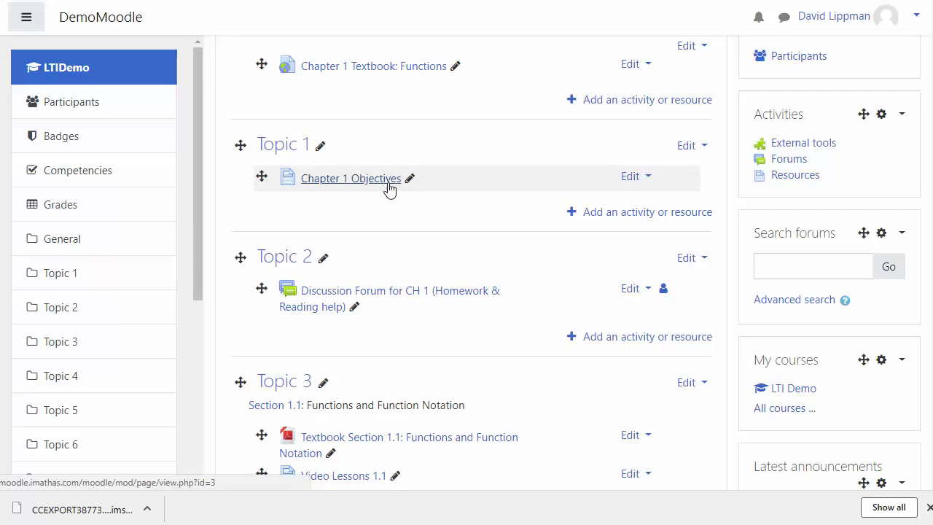
pyautogui.scroll(-1, 456, 250)
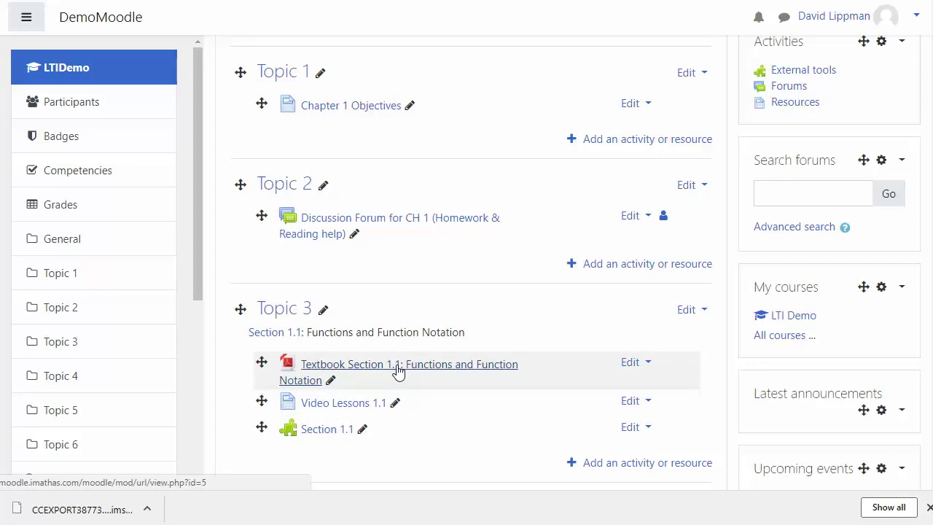
pyautogui.scroll(-1, 339, 293)
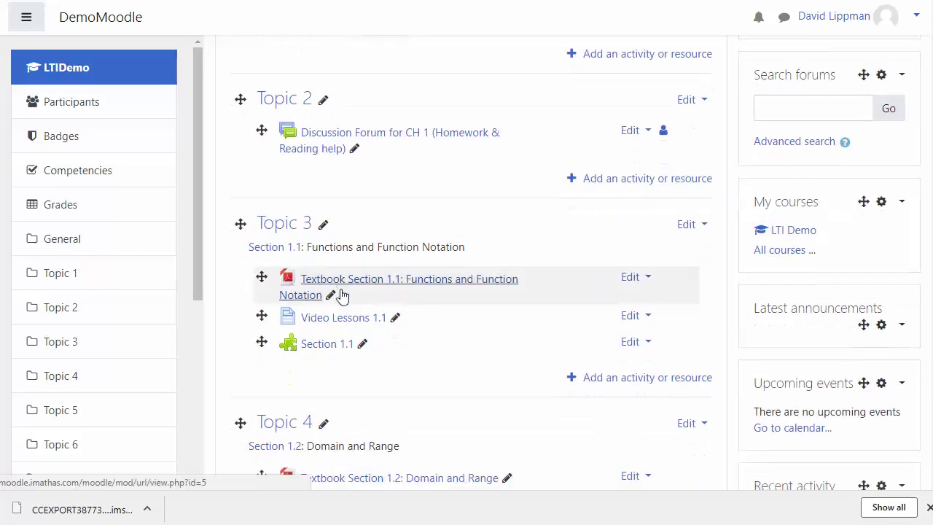
pyautogui.scroll(-1, 343, 293)
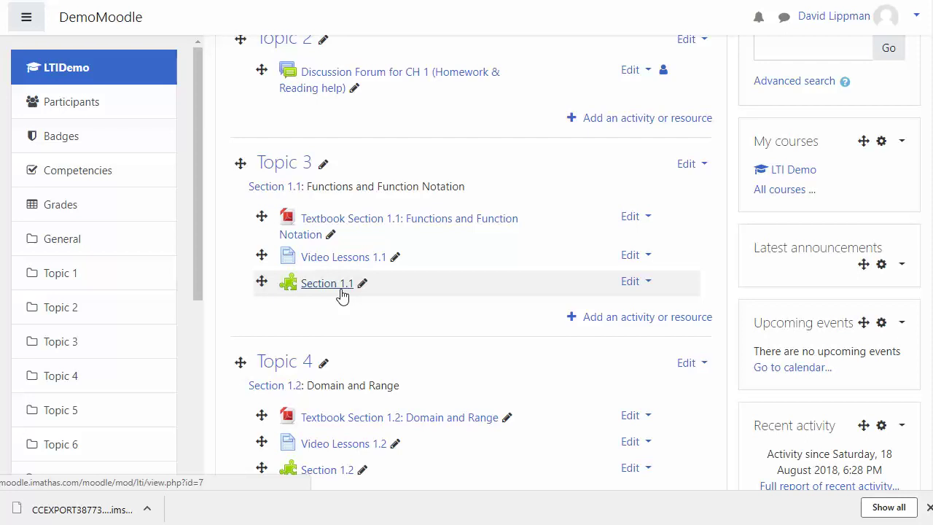
pyautogui.click(928, 507)
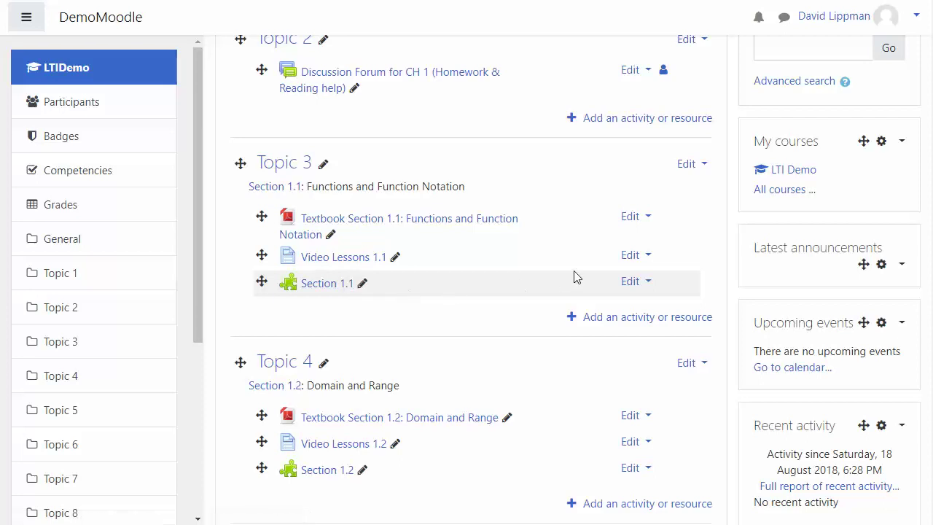
pyautogui.click(631, 282)
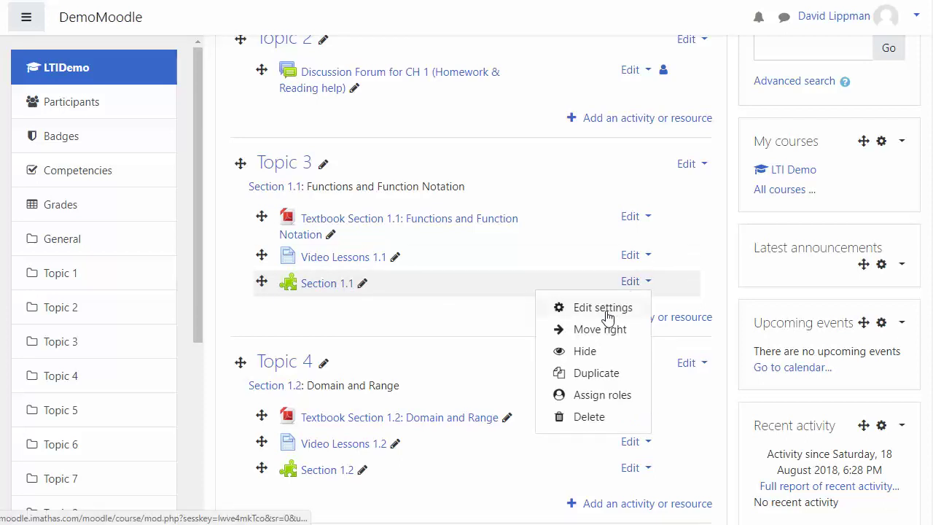
pyautogui.click(607, 309)
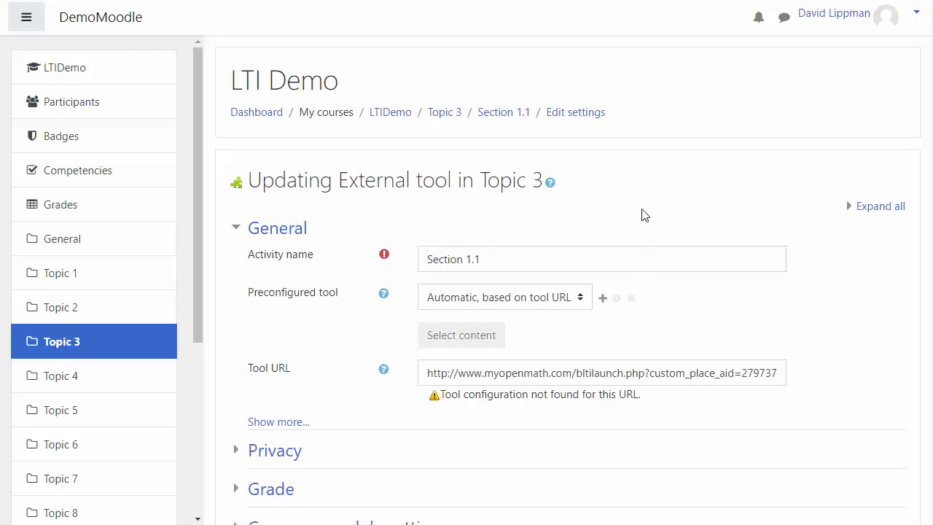
pyautogui.scroll(-1, 643, 215)
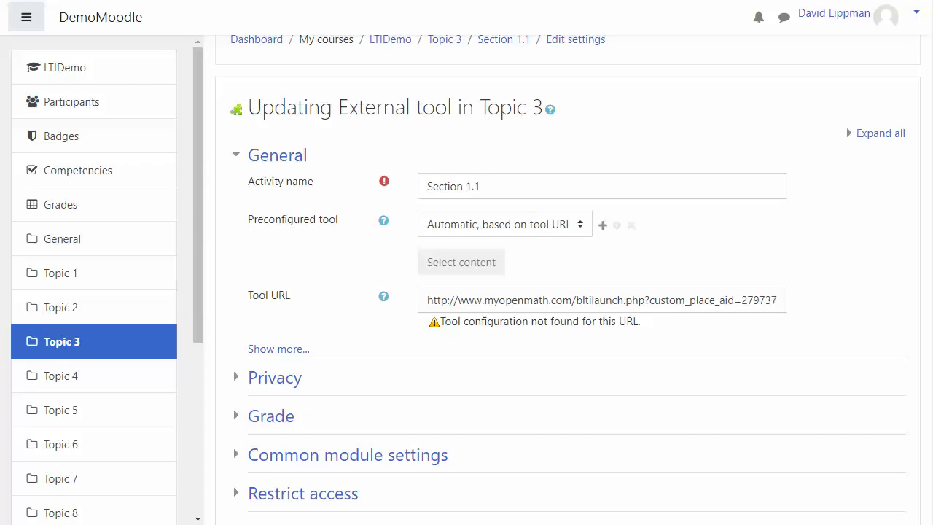
# - Add a new preconfigured tool for the Section 1.1 activity and name it MyOpenMath
pyautogui.scroll(1, 677, 406)
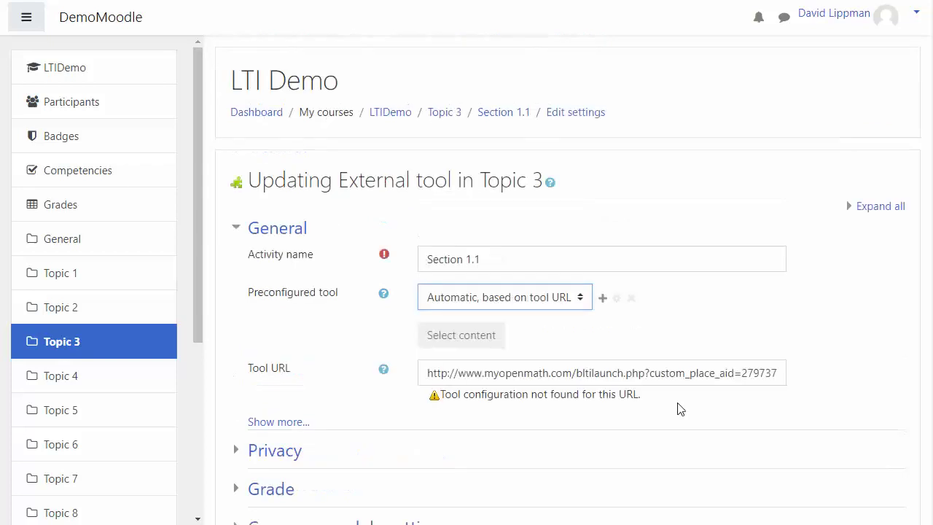
pyautogui.click(602, 300)
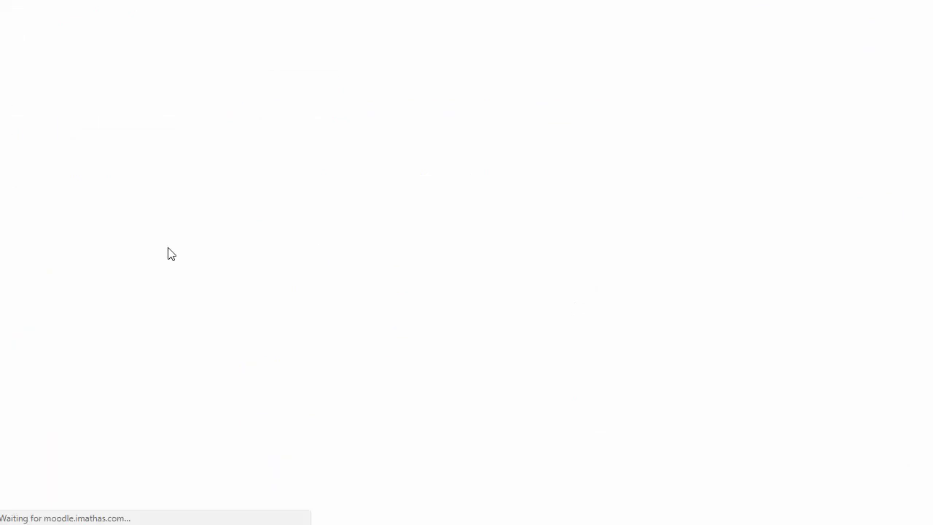
pyautogui.click(301, 134)
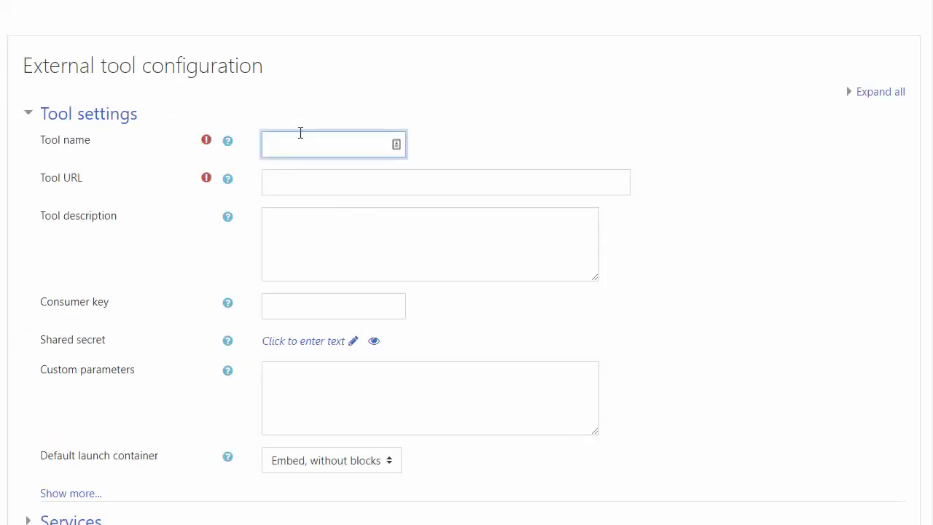
pyautogui.write('MyOpenMath')
pyautogui.press('Tab')
pyautogui.click(558, 154)
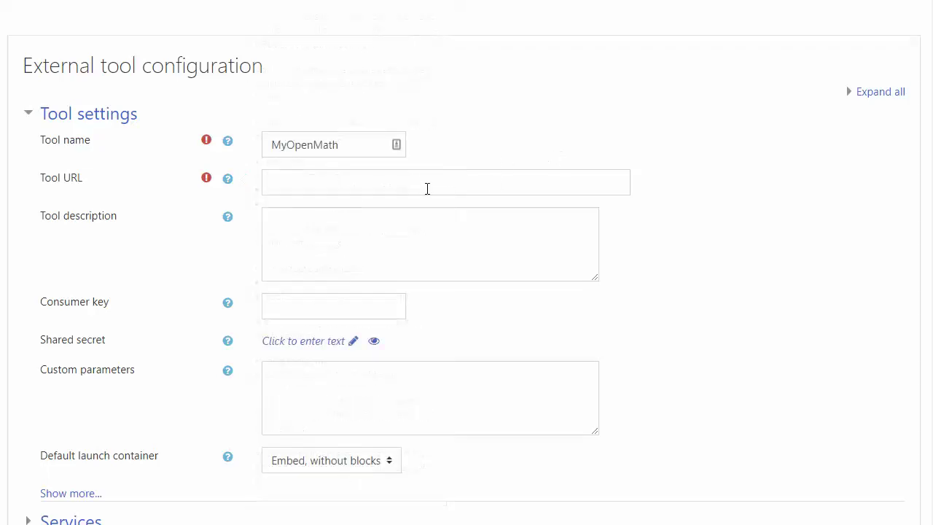
pyautogui.click(427, 189)
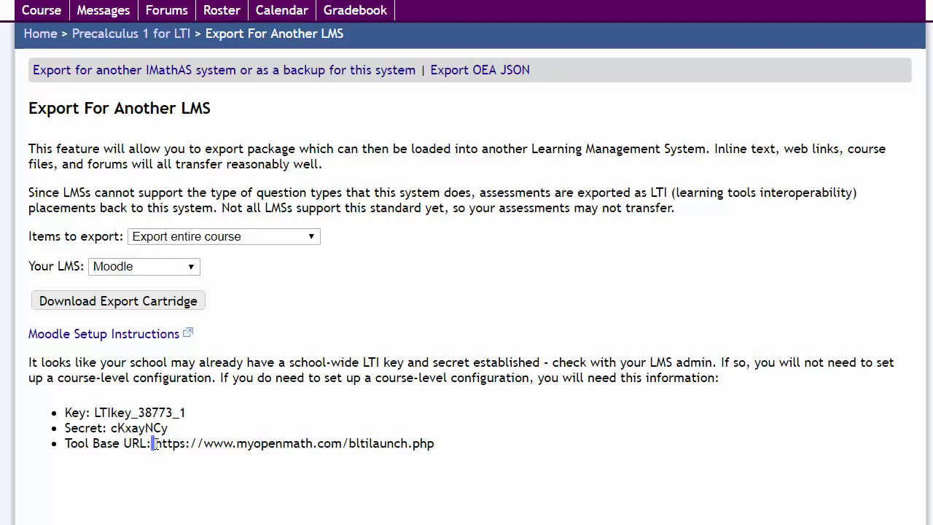
pyautogui.moveTo(155, 444); pyautogui.dragTo(418, 447)
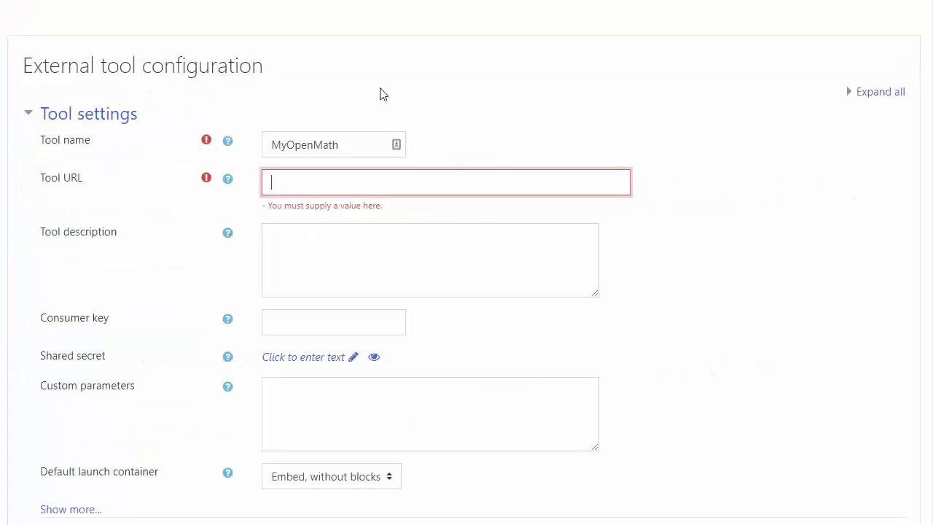
pyautogui.write('https://www.myopenmath.com/bltilaunch.php')
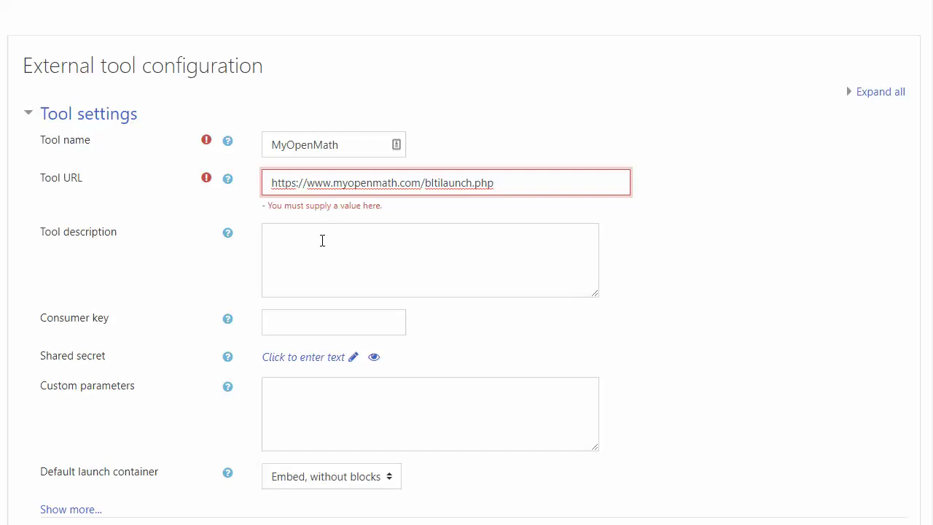
# - Copy the LTI key from the MyOpenMath export page and paste it as the tool's consumer key
pyautogui.click(308, 321)
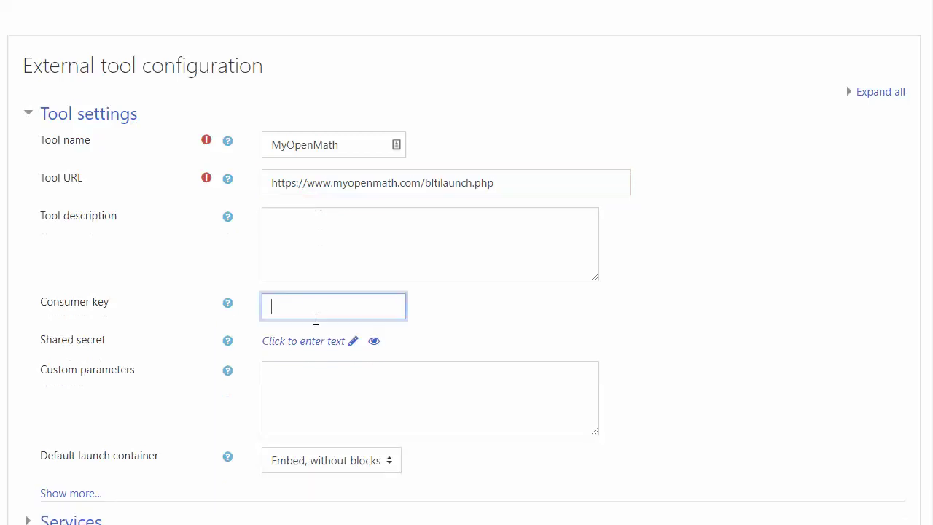
pyautogui.hotkey('alt', 'Tab')
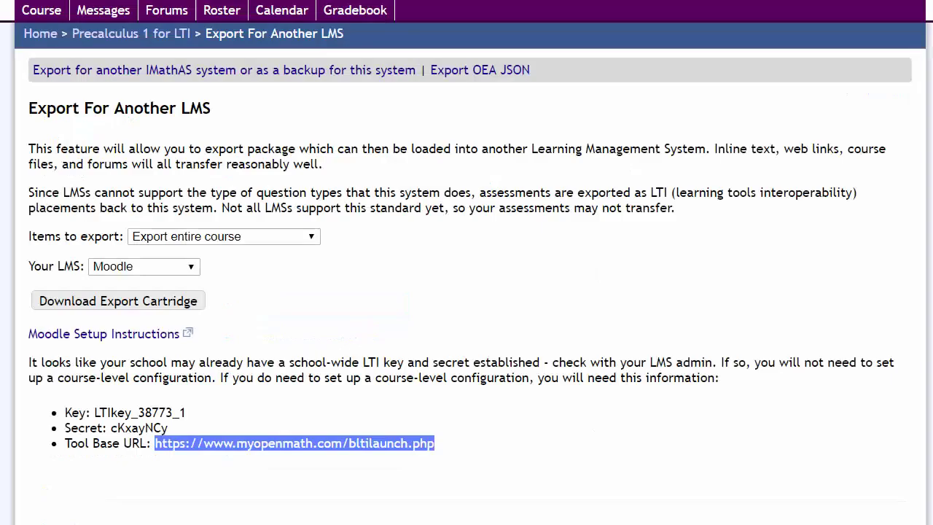
pyautogui.moveTo(189, 415); pyautogui.dragTo(94, 414)
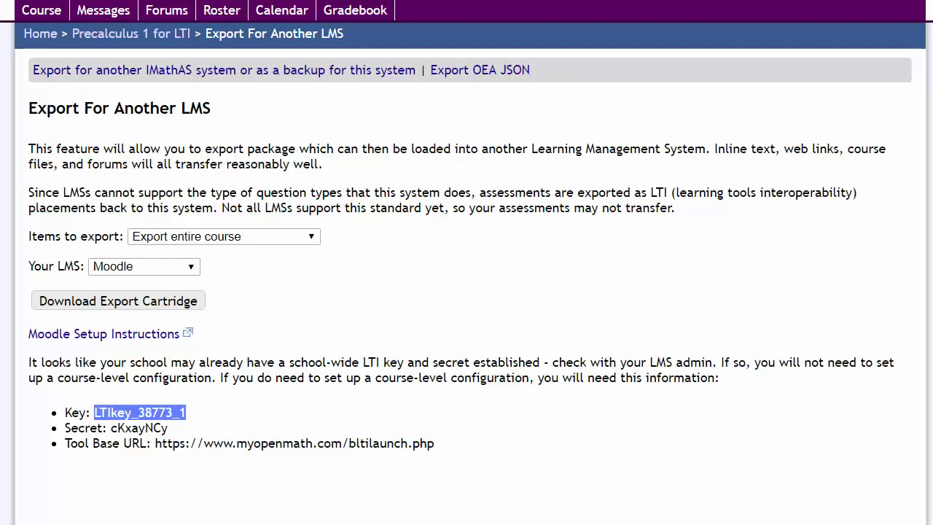
pyautogui.hotkey('ctrl', 'c')
pyautogui.hotkey('alt', 'Tab')
pyautogui.hotkey('ctrl', 'v')
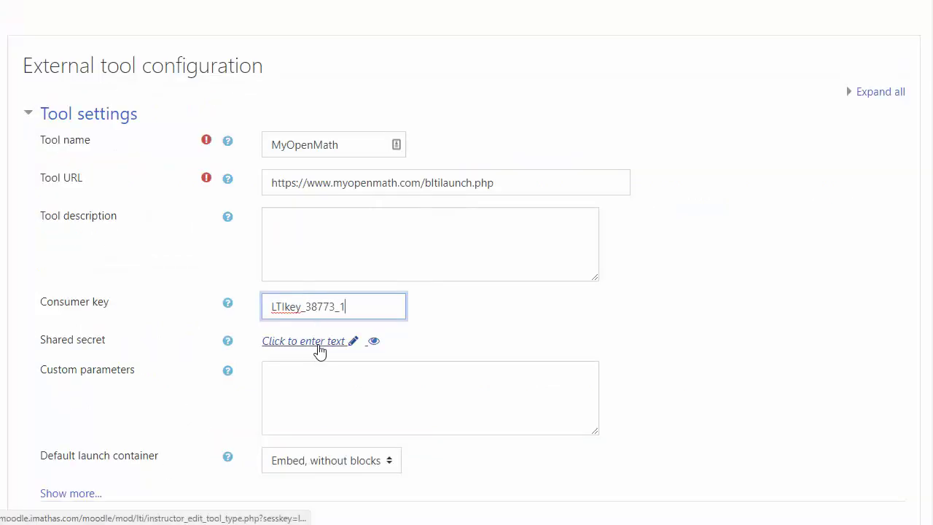
# - Copy the LTI secret from the MyOpenMath export page and enter it as the tool's shared secret
pyautogui.hotkey('alt', 'Tab')
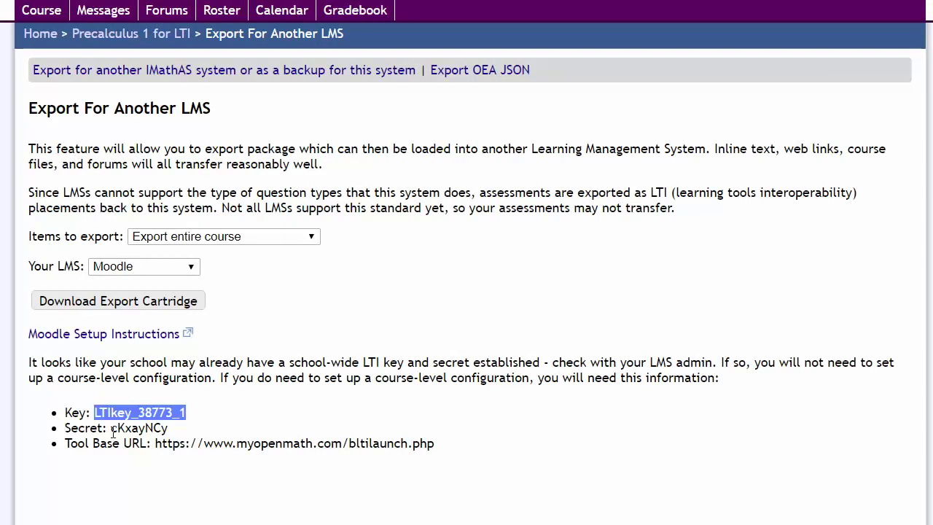
pyautogui.moveTo(111, 429); pyautogui.dragTo(168, 429)
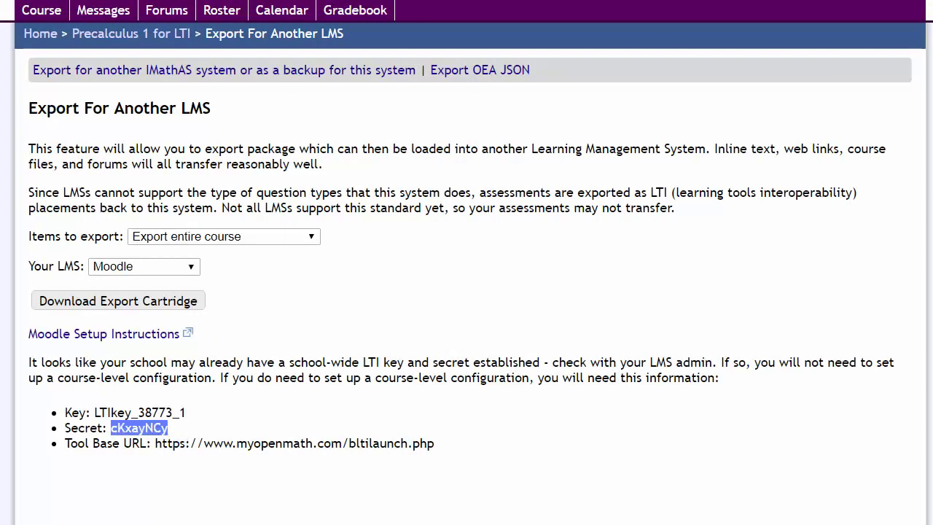
pyautogui.hotkey('ctrl', 'c')
pyautogui.hotkey('alt', 'Tab')
pyautogui.click(290, 340)
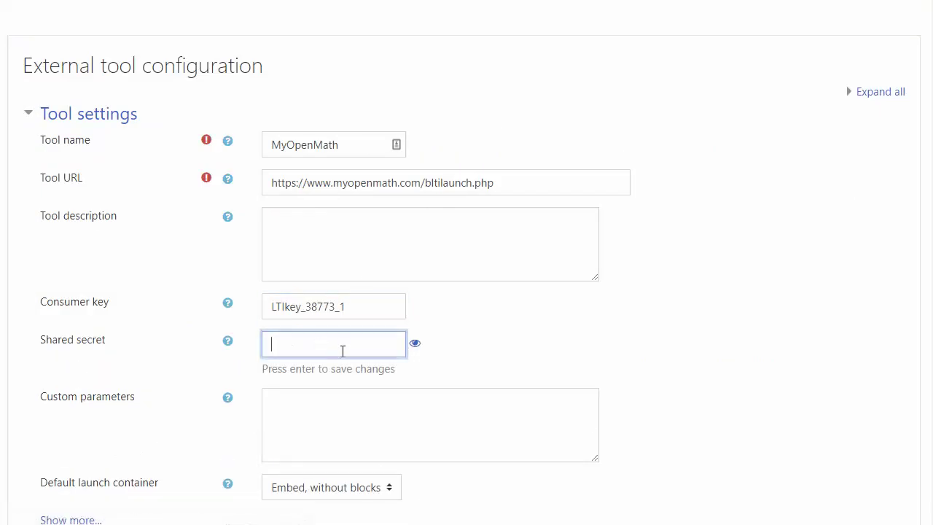
pyautogui.hotkey('ctrl', 'v')
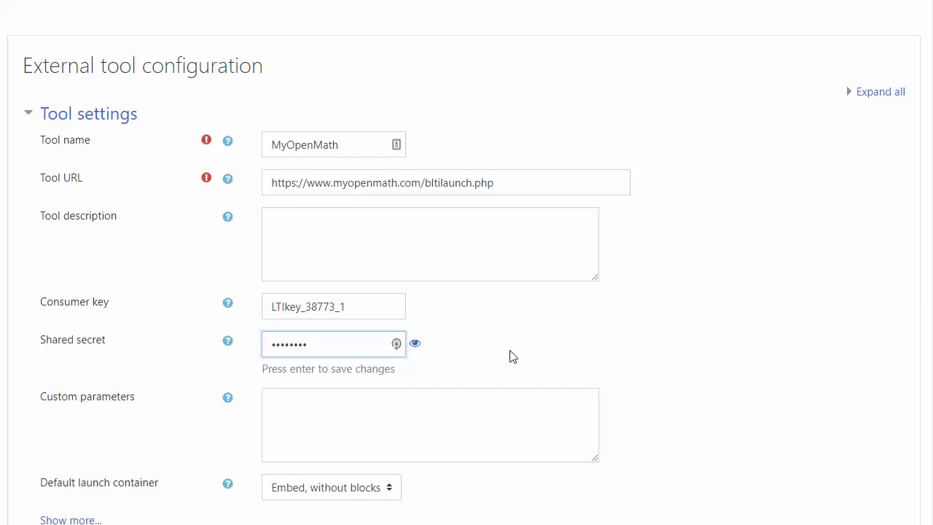
pyautogui.press('Return')
# - Set name sharing, email sharing and grade acceptance to Always in the tool's privacy settings, and save the tool configuration
pyautogui.scroll(-1, 348, 338)
pyautogui.scroll(-1, 336, 332)
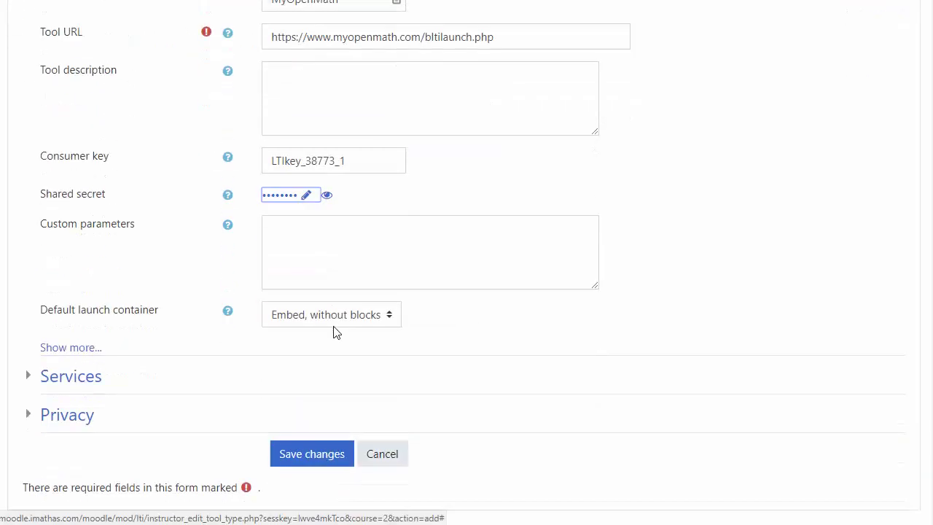
pyautogui.click(86, 423)
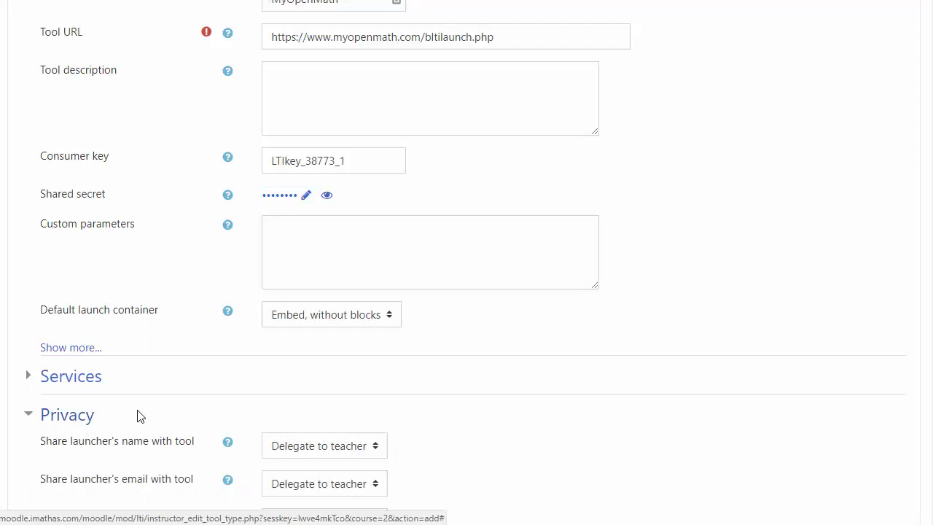
pyautogui.scroll(-2, 372, 354)
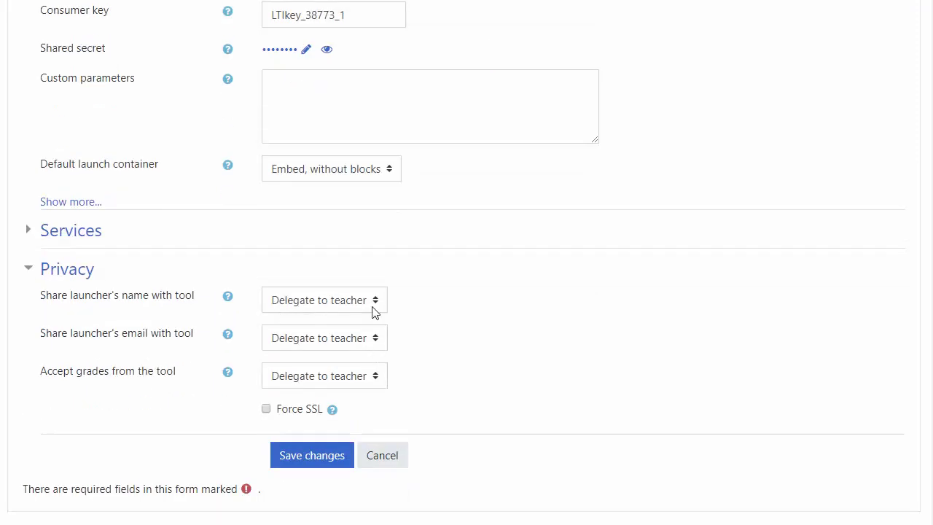
pyautogui.click(355, 305)
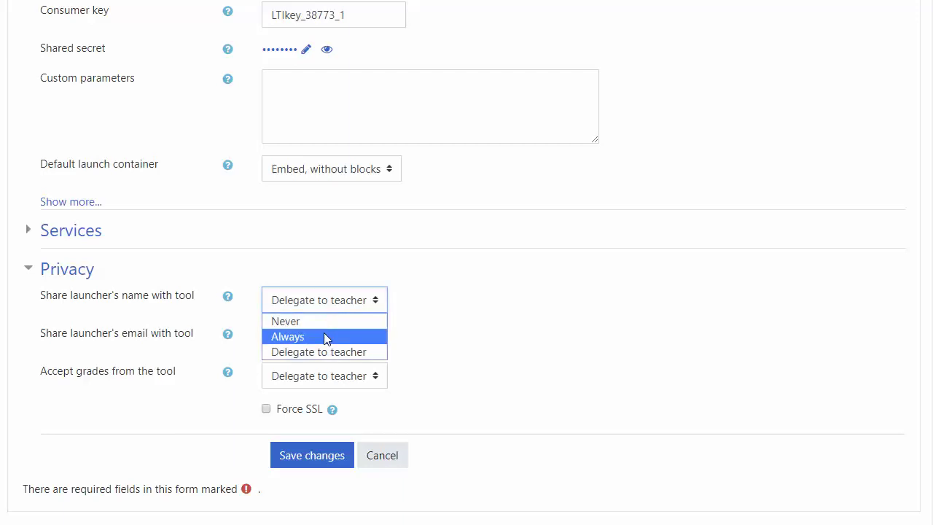
pyautogui.click(323, 336)
pyautogui.click(321, 339)
pyautogui.click(309, 374)
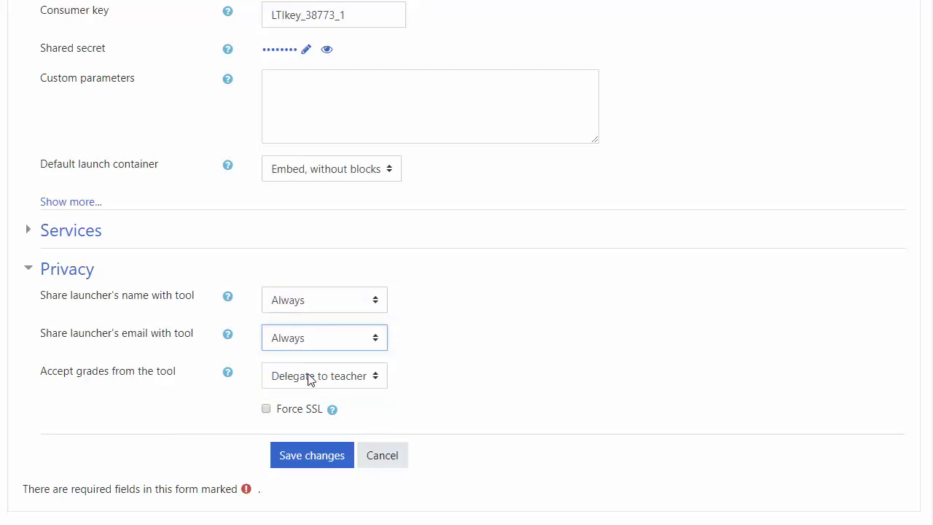
pyautogui.click(308, 377)
pyautogui.click(309, 412)
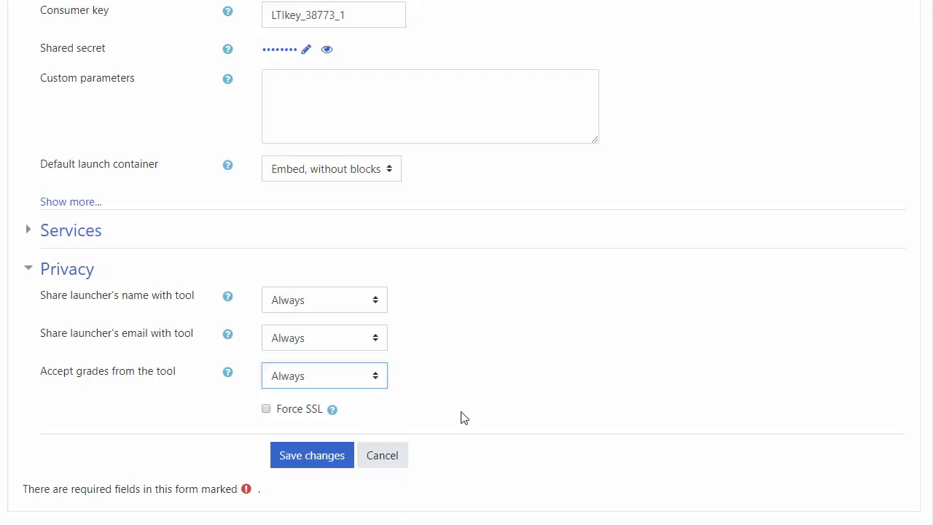
pyautogui.click(320, 469)
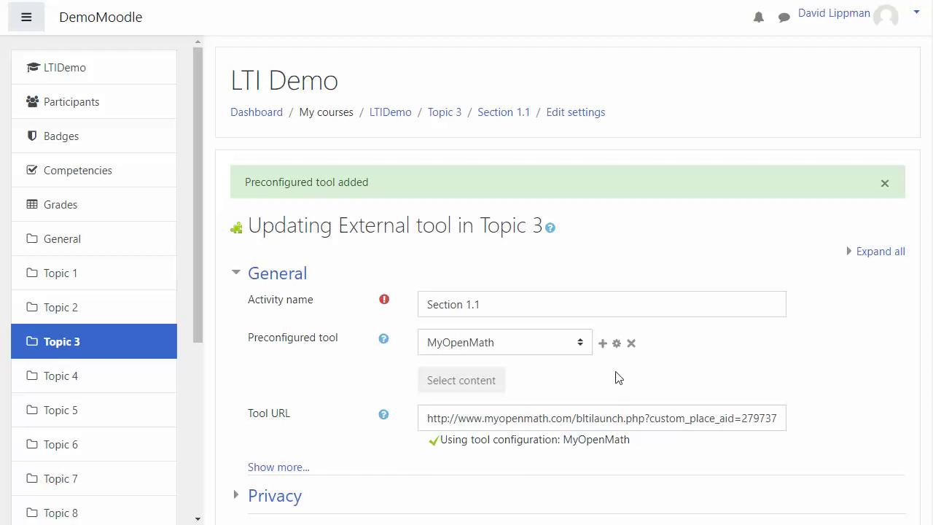
# - Stay on the Section 1.1 settings instead of discarding them, save the activity and return to the course
pyautogui.click(449, 118)
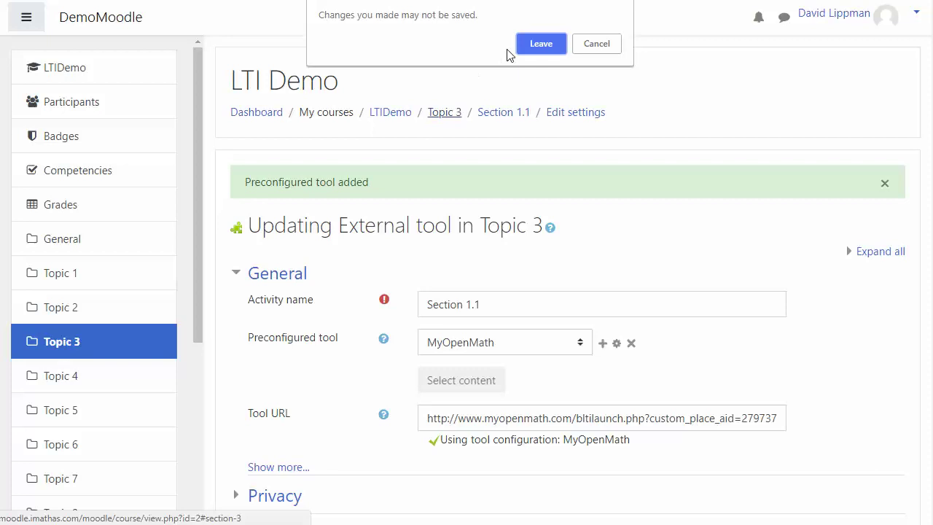
pyautogui.click(617, 47)
pyautogui.scroll(-1, 851, 412)
pyautogui.scroll(-5, 852, 411)
pyautogui.click(532, 365)
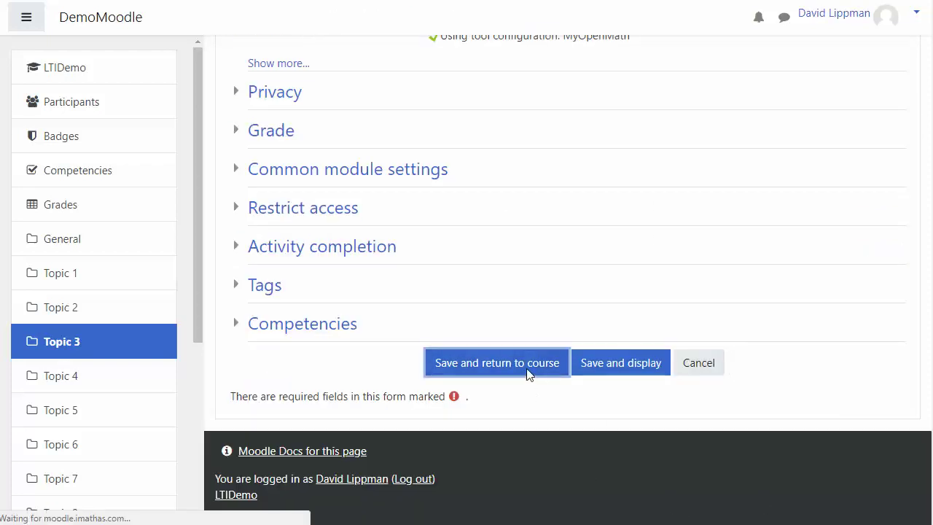
# - Check the tool configuration in the settings of Section 1.3 in Topic 5, and return to the LTIDemo course
pyautogui.scroll(-4, 370, 379)
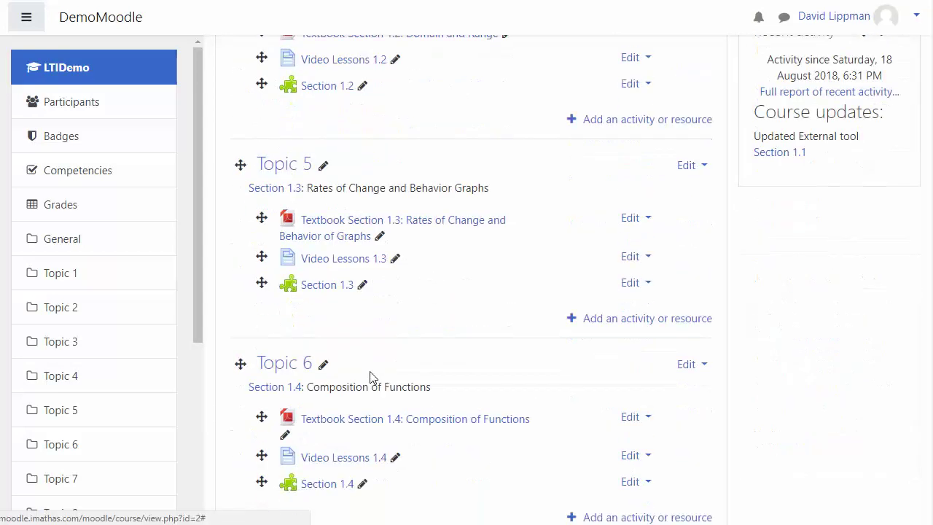
pyautogui.click(631, 284)
pyautogui.click(617, 309)
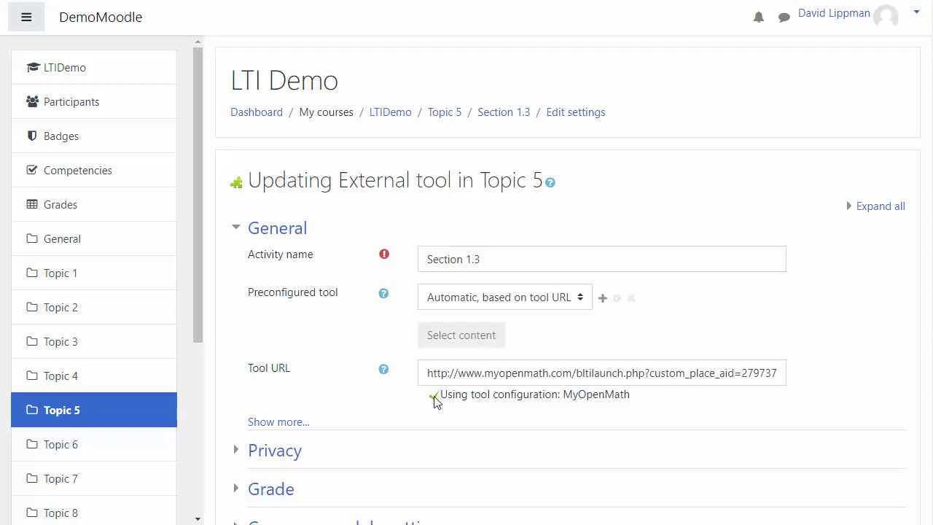
pyautogui.click(405, 119)
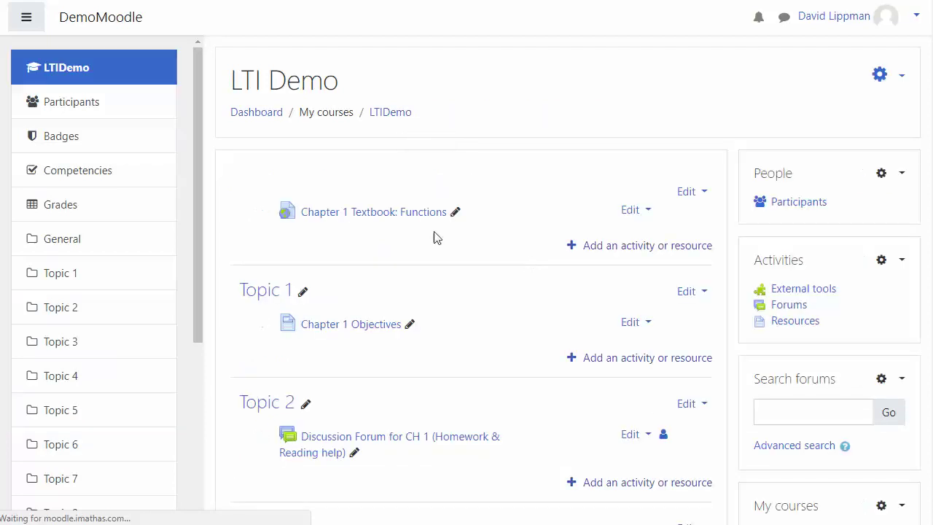
# - Launch the Section 1.1 external tool in Topic 3 from the course page
pyautogui.scroll(-8, 381, 225)
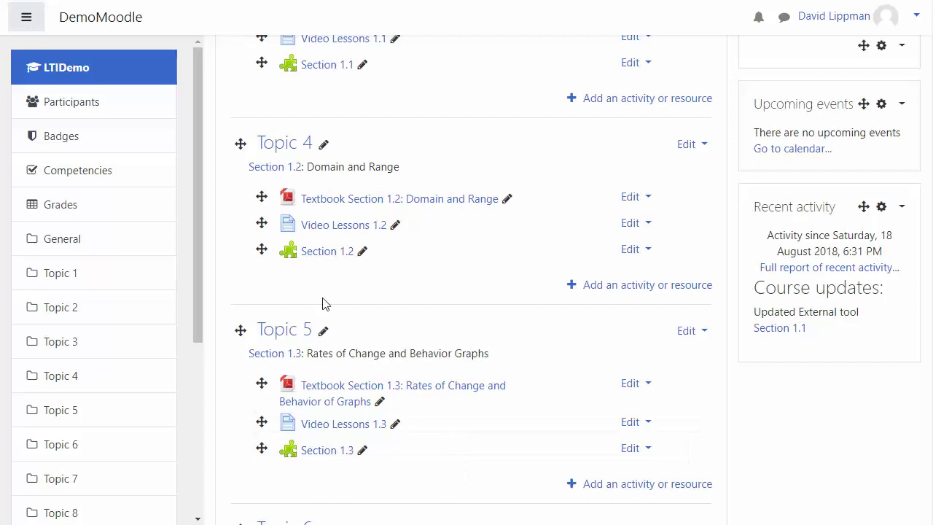
pyautogui.scroll(2, 323, 304)
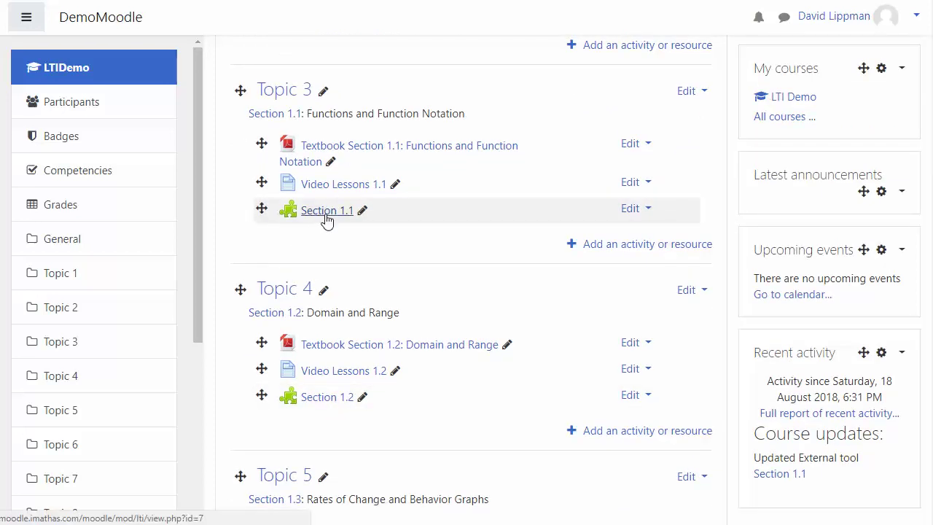
pyautogui.click(327, 218)
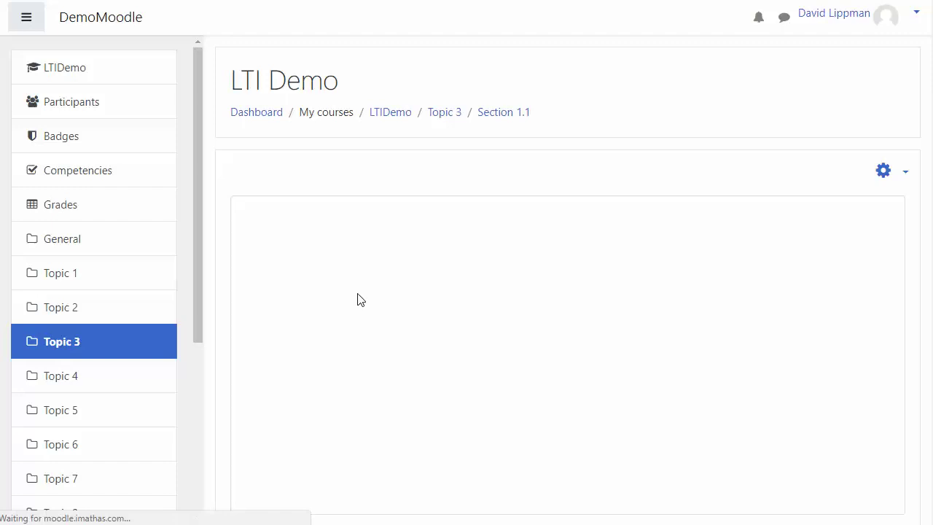
# - Sign in to MyOpenMath with the account username and password, and decline to store the login in the browser and LastPass
pyautogui.click(430, 226)
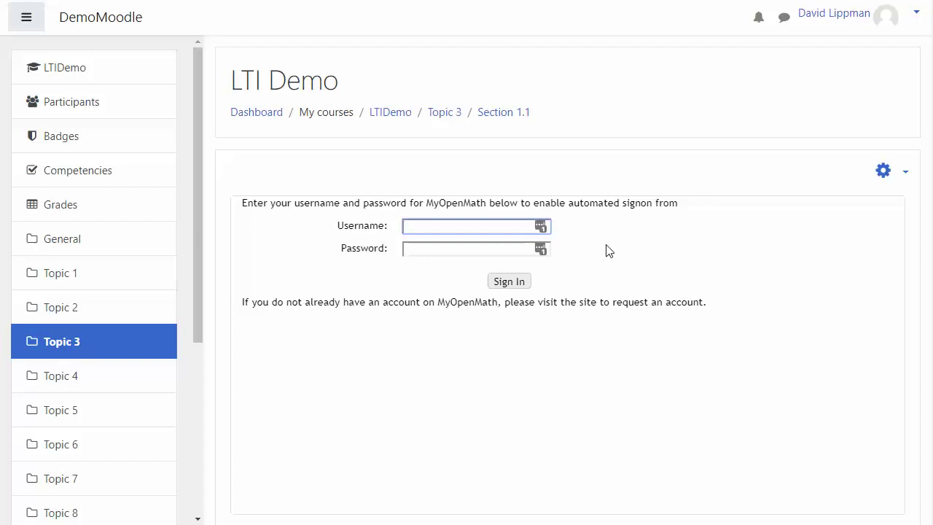
pyautogui.write('aviddemo')
pyautogui.press('Tab')
pyautogui.write('••••••')
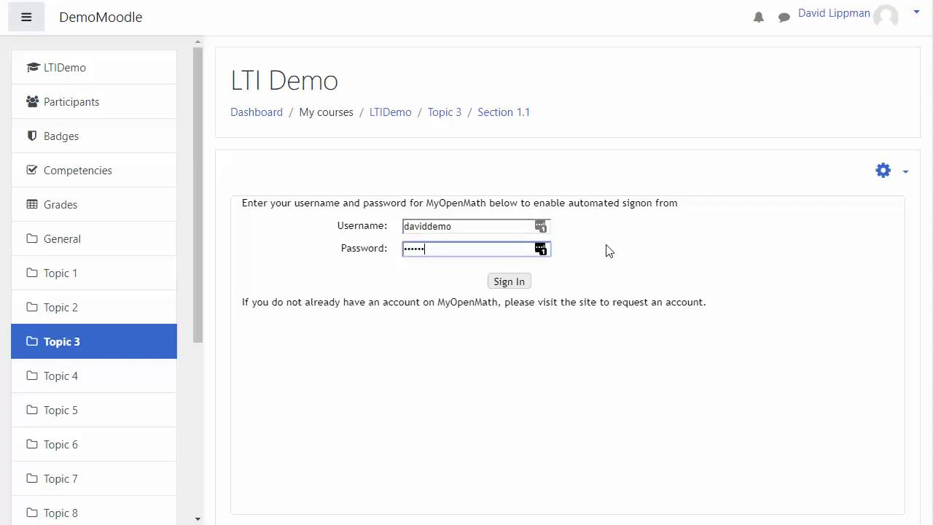
pyautogui.press('Return')
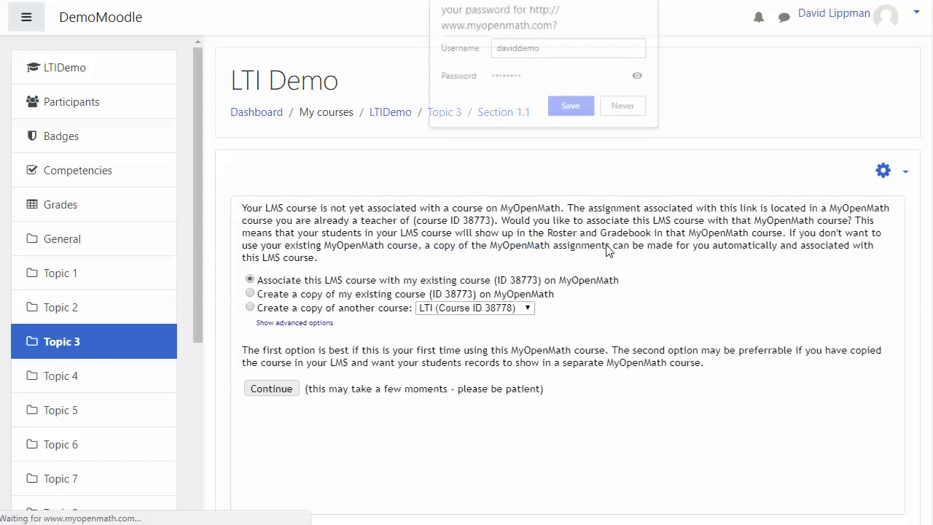
pyautogui.click(641, 110)
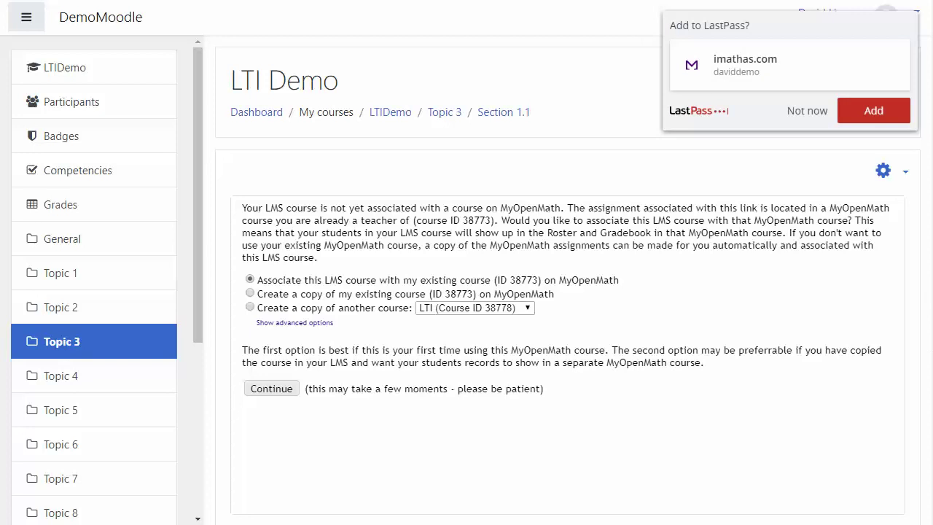
pyautogui.click(808, 113)
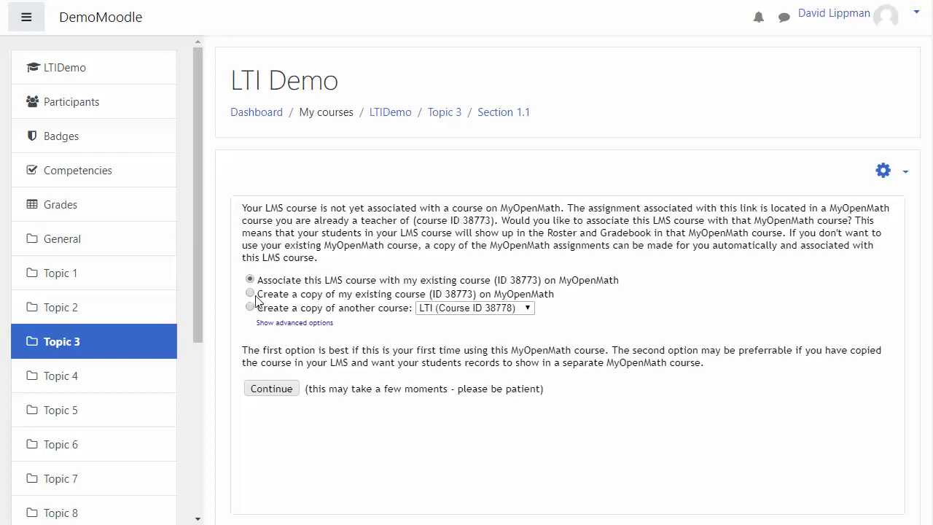
# - Associate the LMS course with the existing MyOpenMath course (ID 38773), and look over the Section 1.1 assessment
pyautogui.click(282, 391)
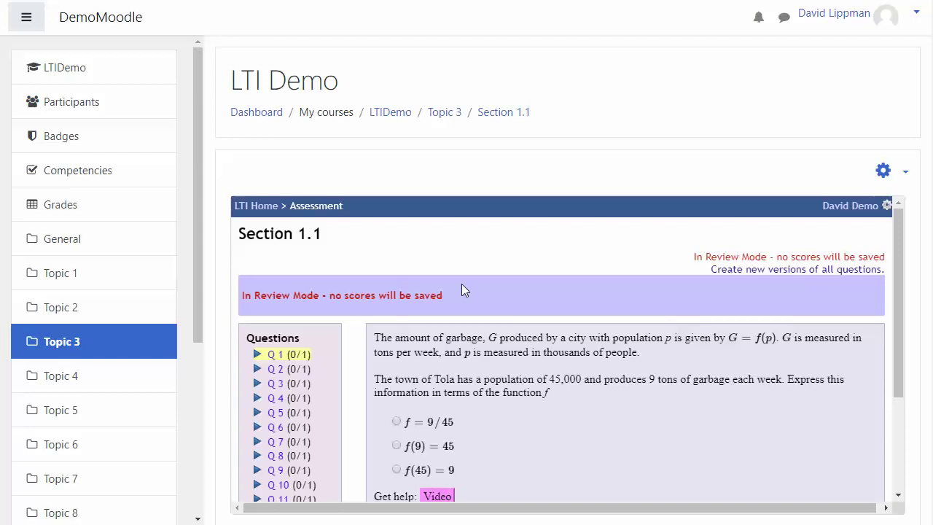
pyautogui.scroll(-3, 461, 284)
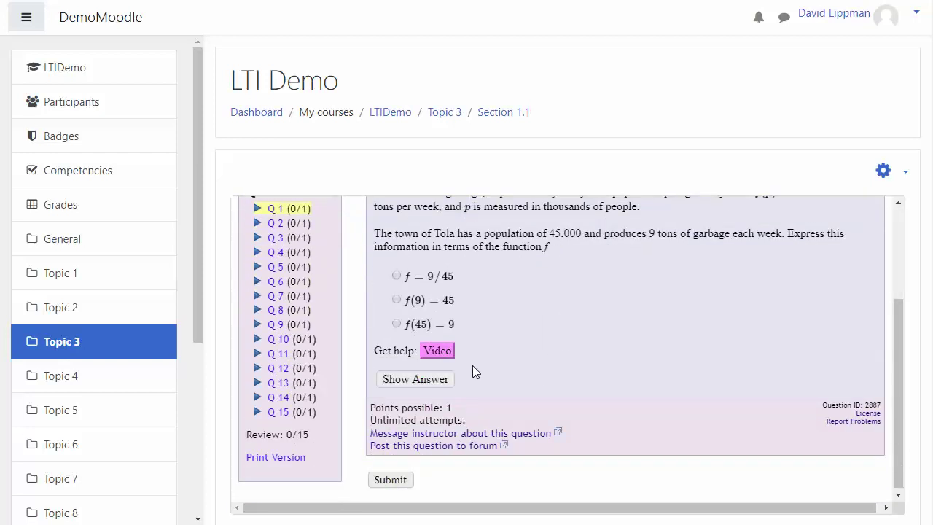
pyautogui.scroll(2, 473, 365)
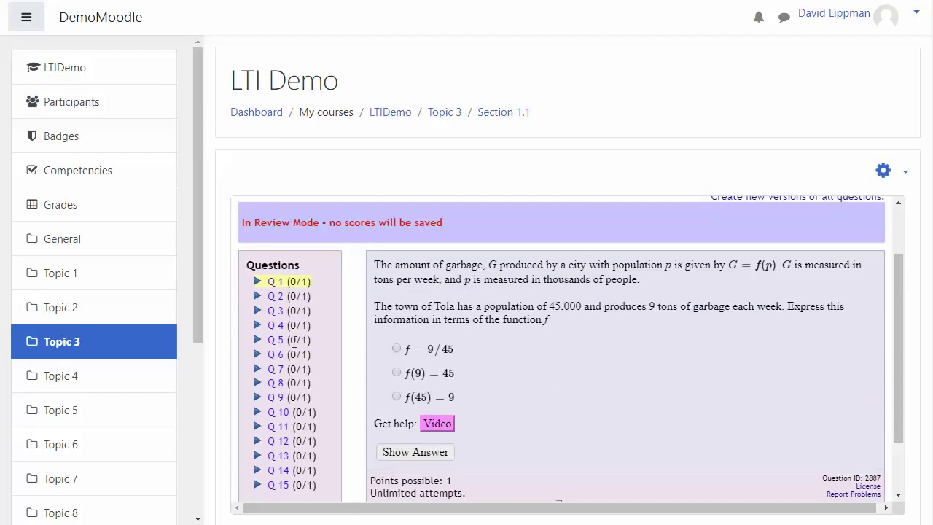
pyautogui.scroll(2, 519, 388)
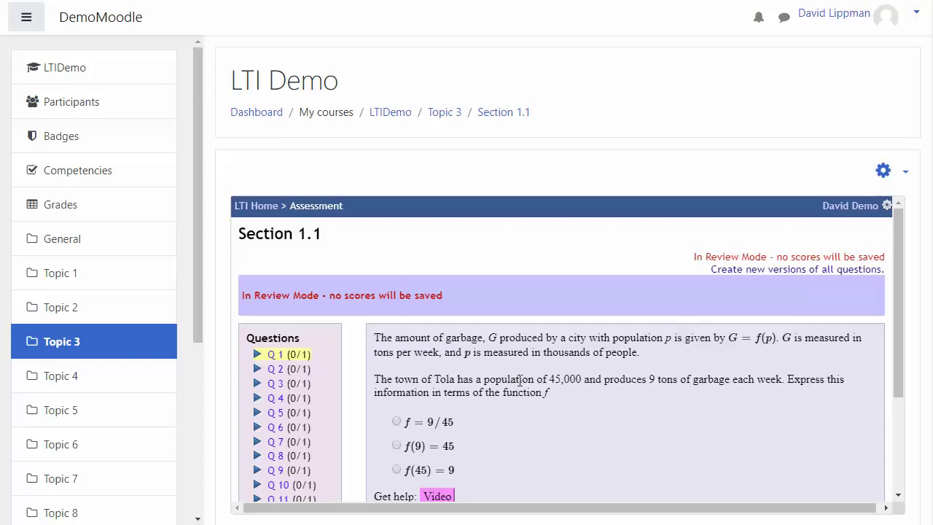
# - Return to the LTIDemo course and launch the Section 1.2 external tool in Topic 4
pyautogui.click(393, 117)
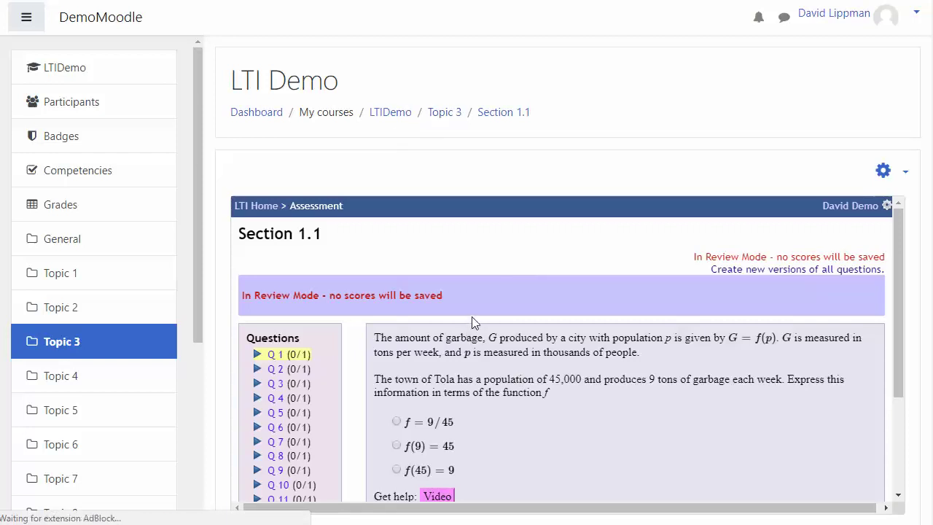
pyautogui.scroll(-7, 477, 306)
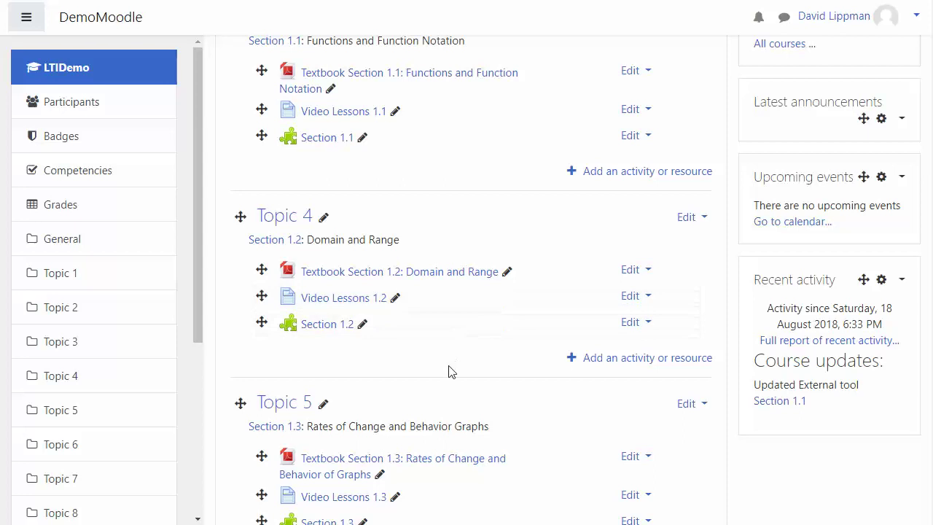
pyautogui.click(336, 323)
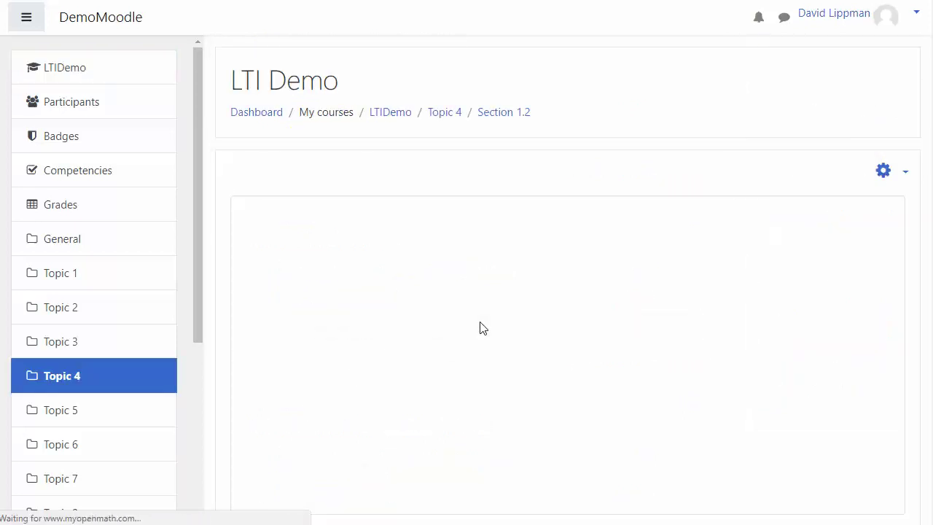